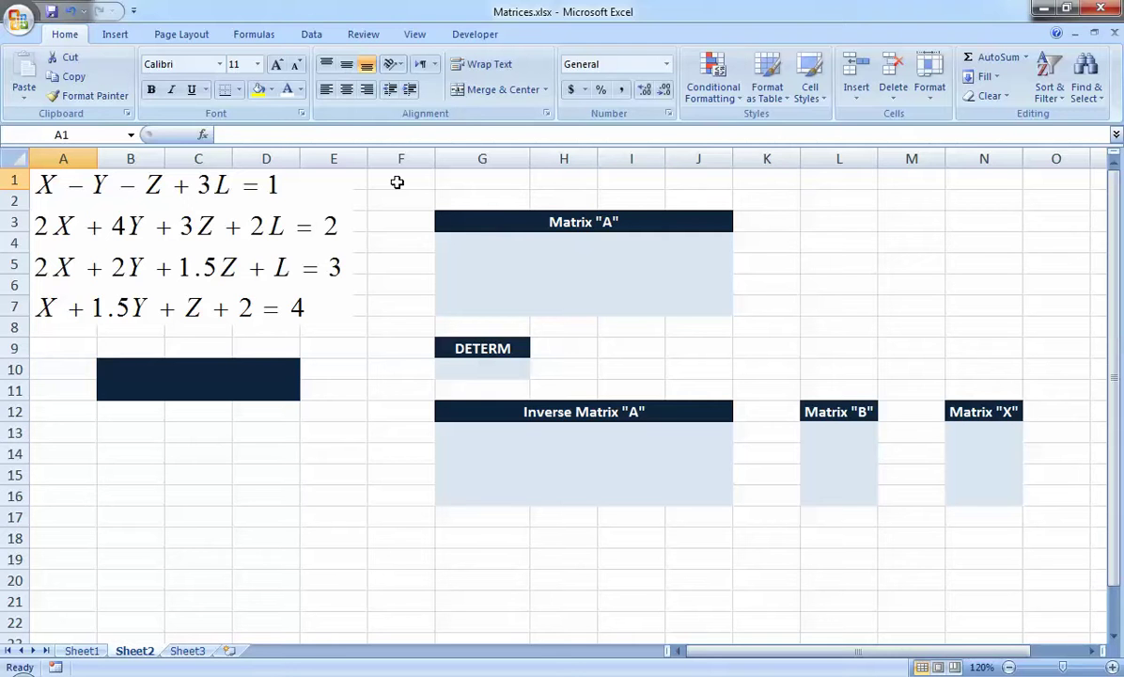
# Step: Enter the first Matrix A row in G4:J4: 1, -1, -1, 3
pyautogui.click(462, 239)
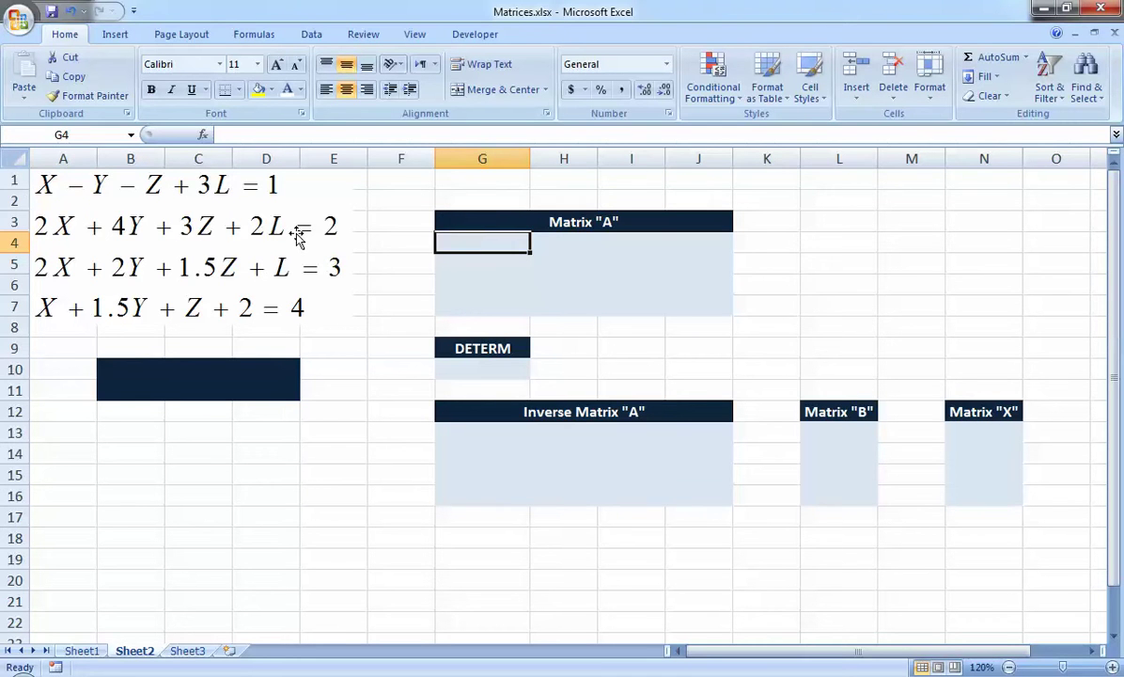
pyautogui.write('1')
pyautogui.press('Tab')
pyautogui.write('-1')
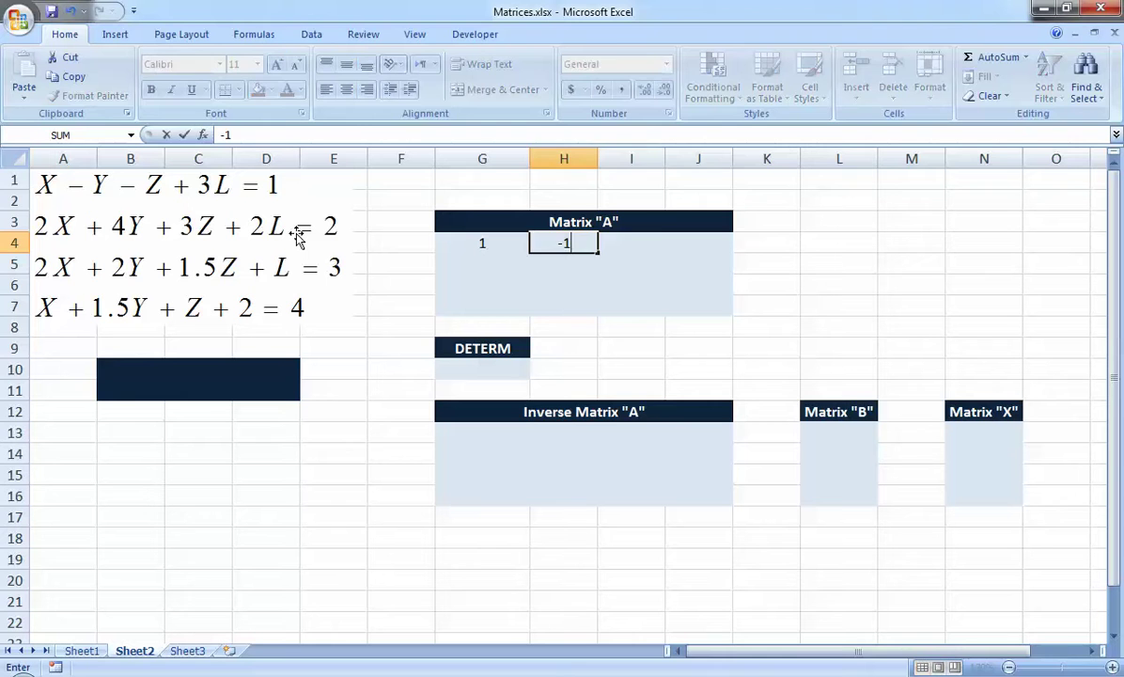
pyautogui.press('Tab')
pyautogui.write('-1')
pyautogui.press('Tab')
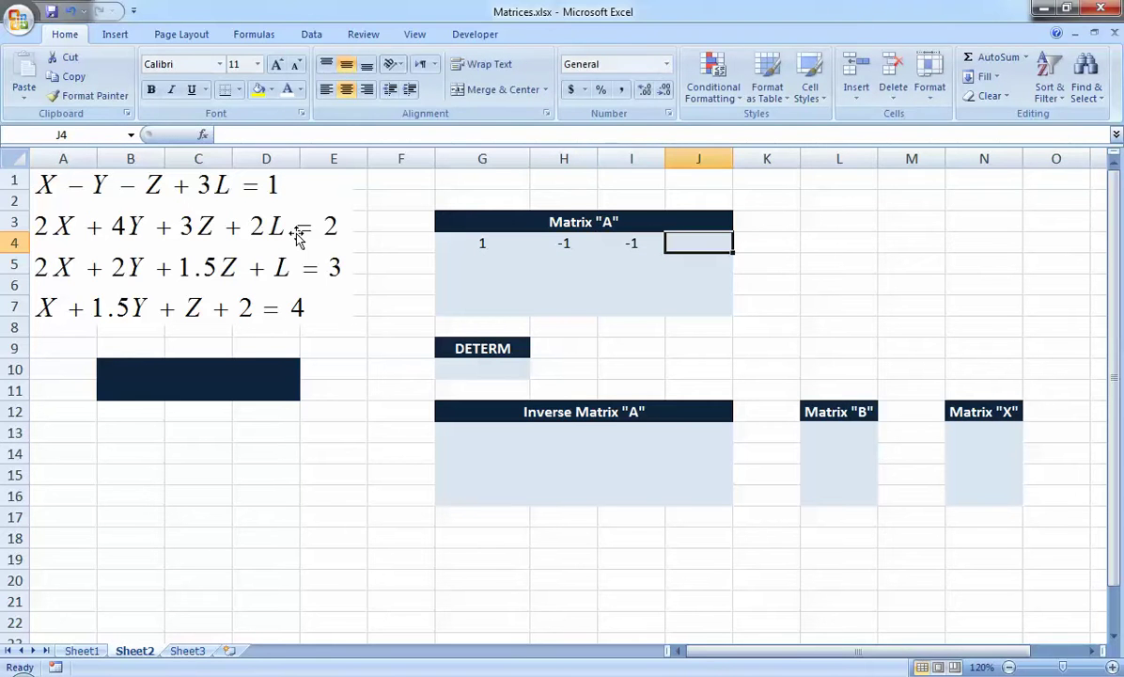
pyautogui.write('3')
pyautogui.press('Return')
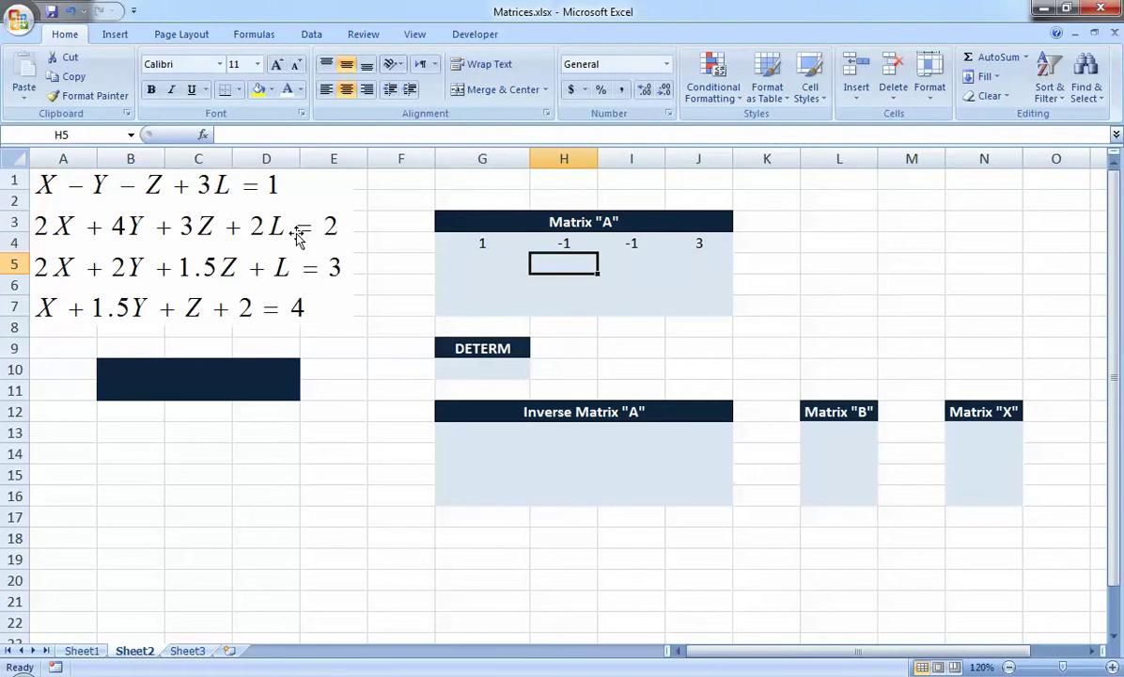
# Step: Enter the second row in G5:J5: 2, 4, 3, 2
pyautogui.press('Left')
pyautogui.write('2')
pyautogui.press('Tab')
pyautogui.write('4')
pyautogui.press('Tab')
pyautogui.write('3')
pyautogui.press('Tab')
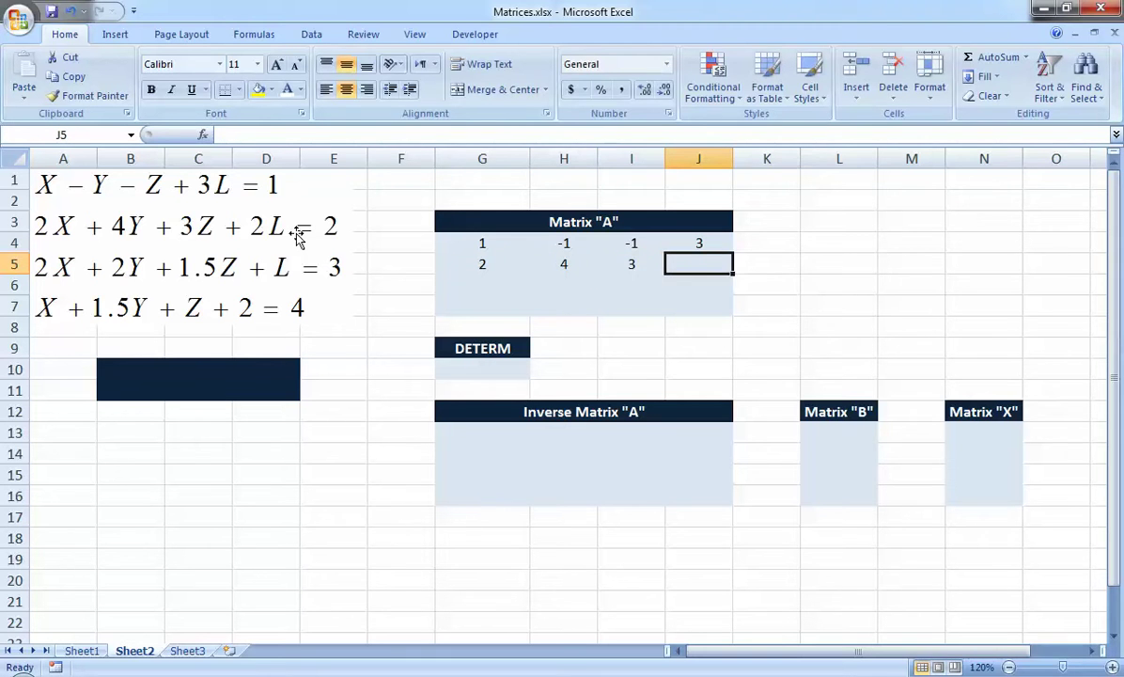
pyautogui.write('2')
pyautogui.press('Tab')
# Step: Enter the third row in G6:J6: 2, 2, 1.5, 1
pyautogui.press('Return')
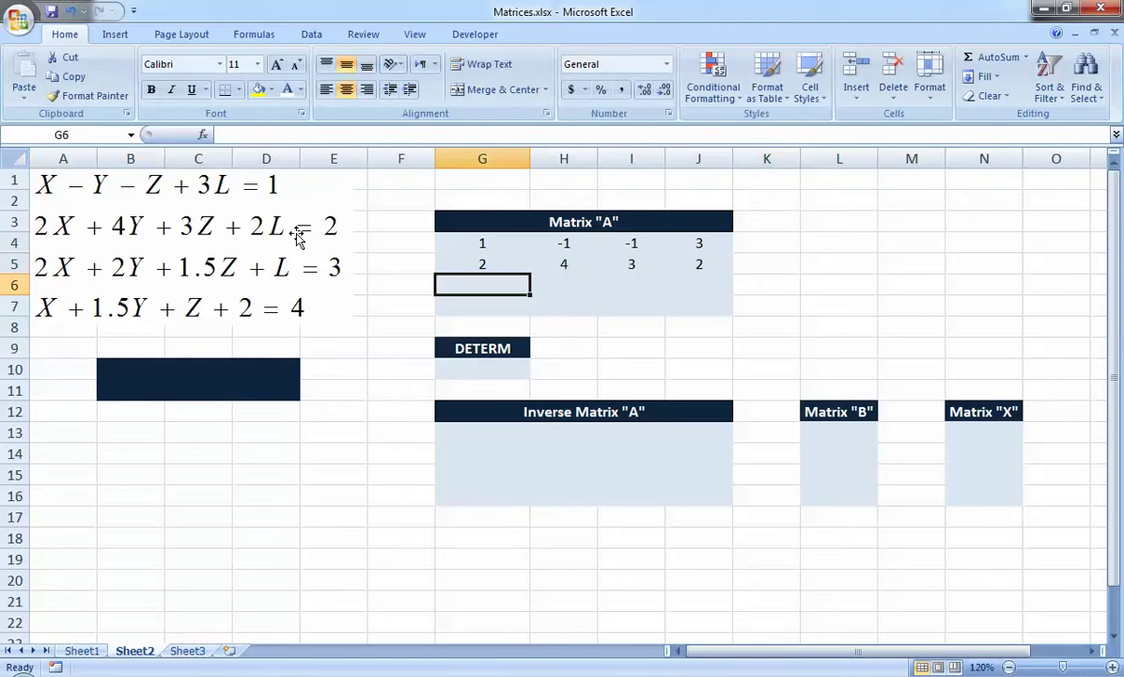
pyautogui.write('2')
pyautogui.press('Tab')
pyautogui.write('3')
pyautogui.press('BackSpace')
pyautogui.write('2')
pyautogui.press('Tab')
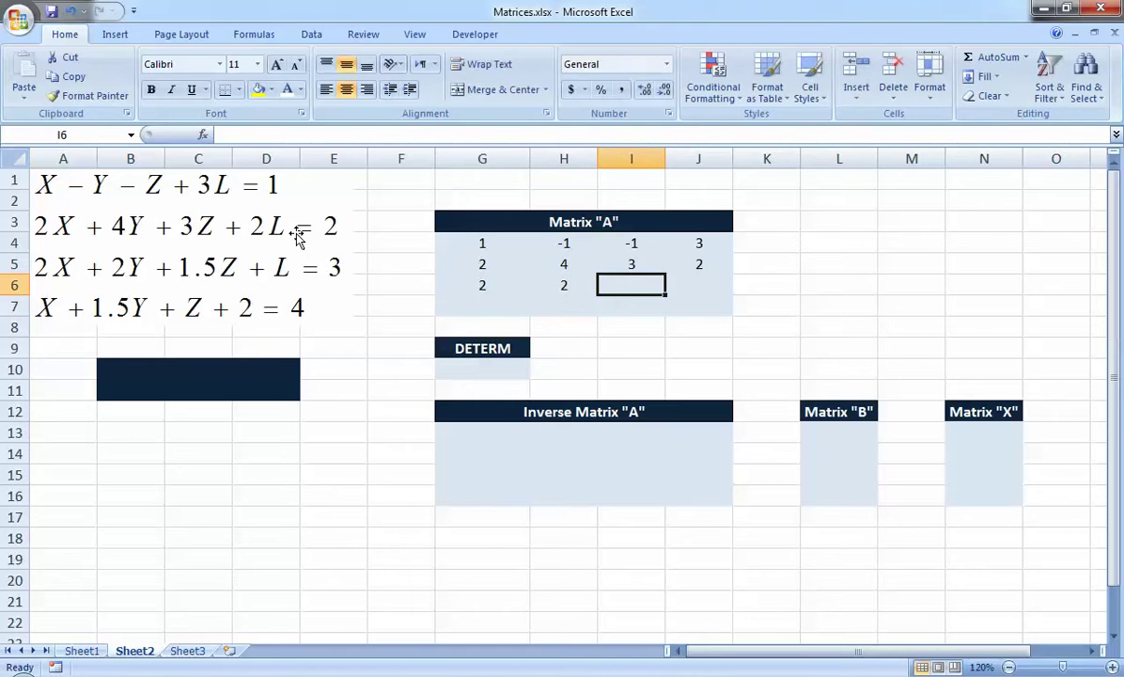
pyautogui.write('1.5')
pyautogui.press('Tab')
pyautogui.write('1')
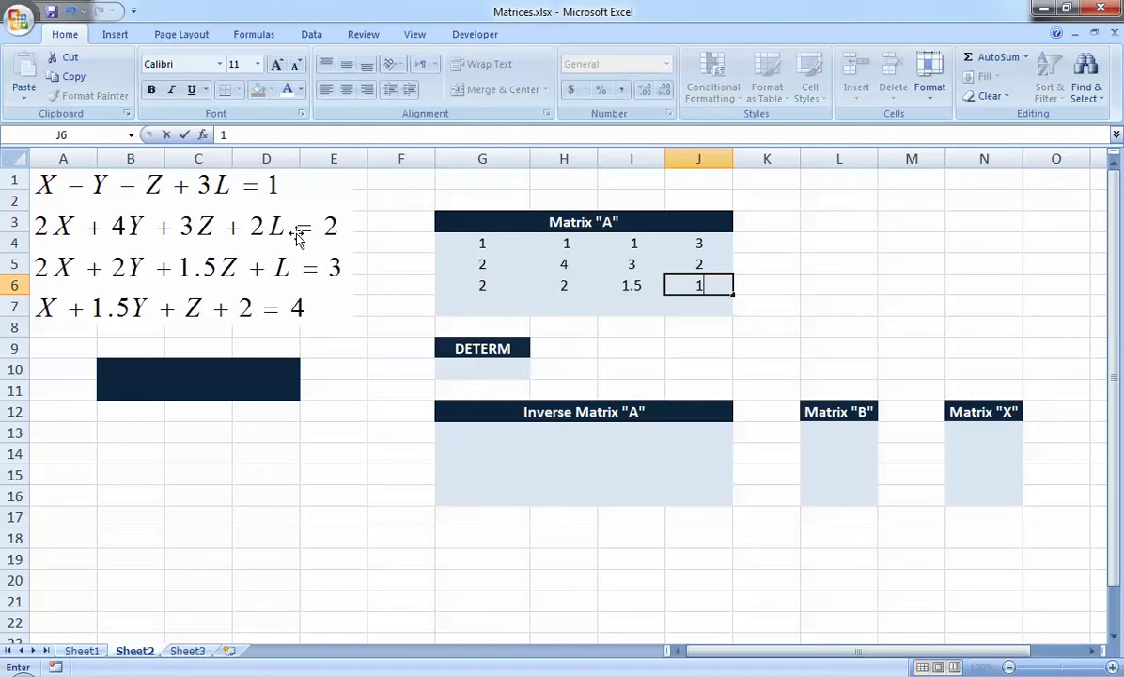
pyautogui.press('Return')
# Step: Enter the fourth row in G7:J7: 1, 1.5, 1, 2
pyautogui.write('1')
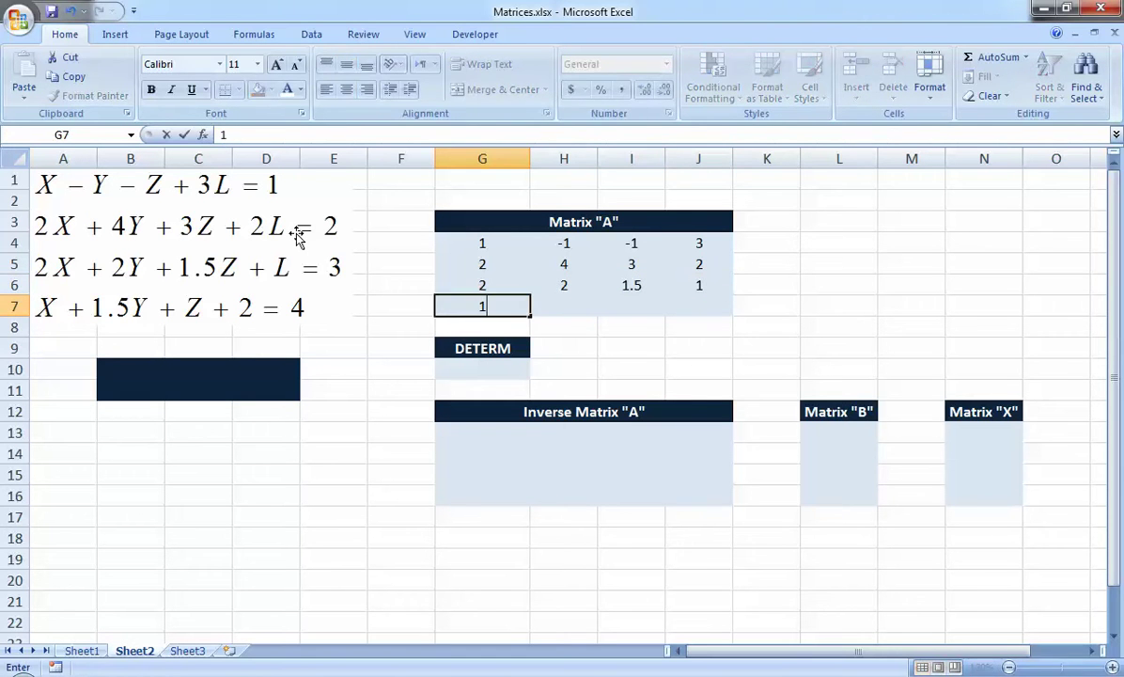
pyautogui.press('Tab')
pyautogui.write('1.5')
pyautogui.press('Tab')
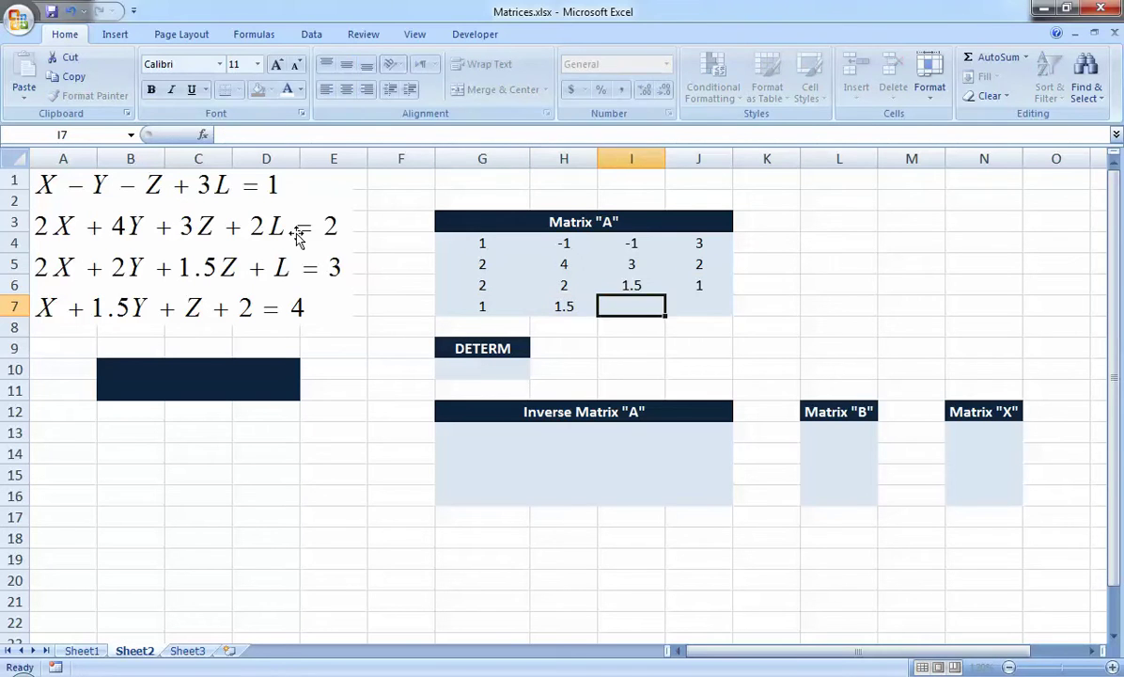
pyautogui.write('1')
pyautogui.press('Tab')
pyautogui.write('2')
pyautogui.press('Return')
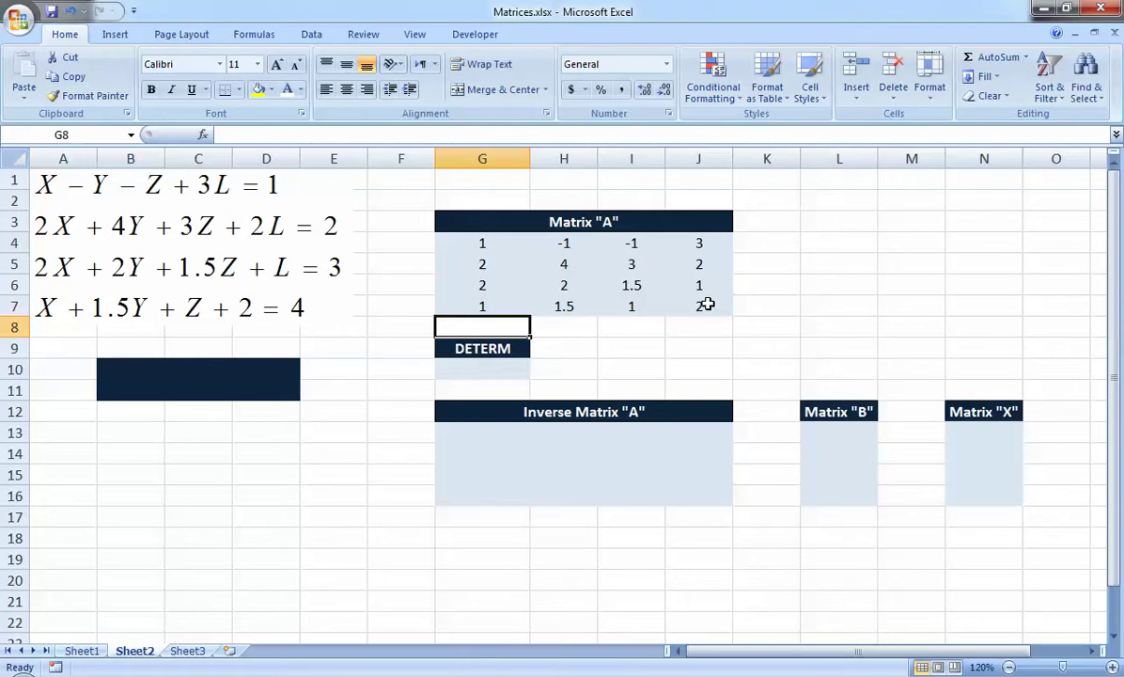
# Step: Enter 1, 2, 3 and 4 down the Matrix B column starting at L13
pyautogui.click(818, 429)
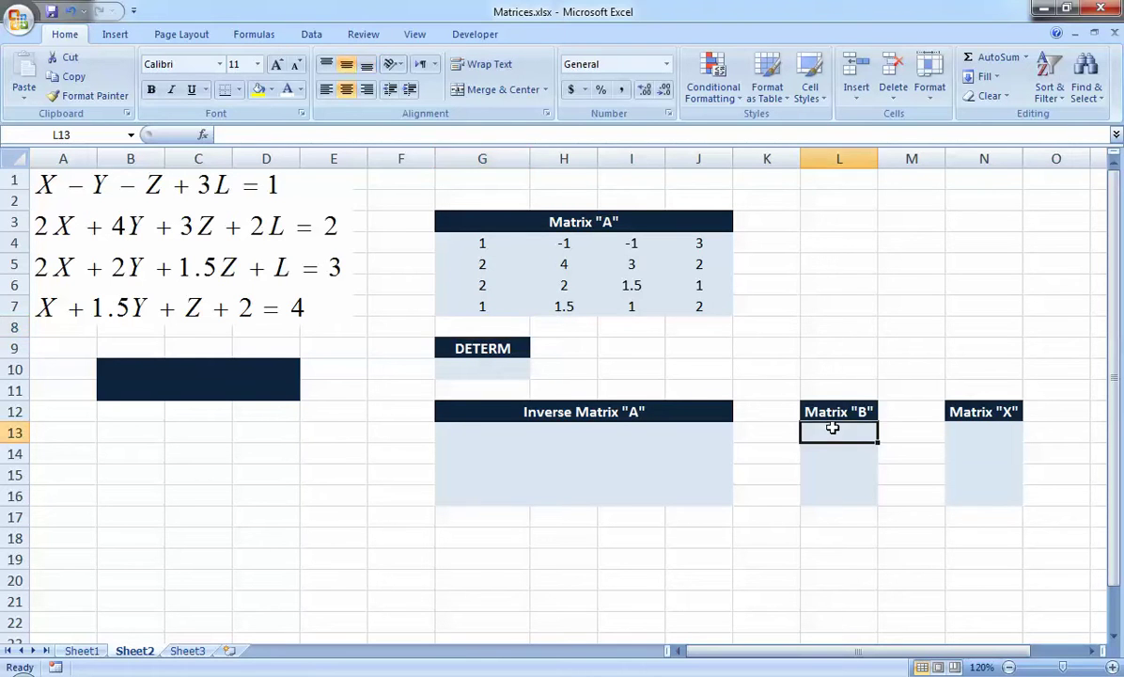
pyautogui.write('1')
pyautogui.press('Return')
pyautogui.write('2')
pyautogui.press('Return')
pyautogui.write('3')
pyautogui.press('Return')
pyautogui.write('4')
# Step: Start a formula with = in G10, the cell under DETERM
pyautogui.click(814, 428)
pyautogui.press('Up')
pyautogui.press('Up')
pyautogui.press('Left')
pyautogui.press('Left')
pyautogui.press('Left')
pyautogui.press('Left')
pyautogui.press('Left')
pyautogui.press('Up')
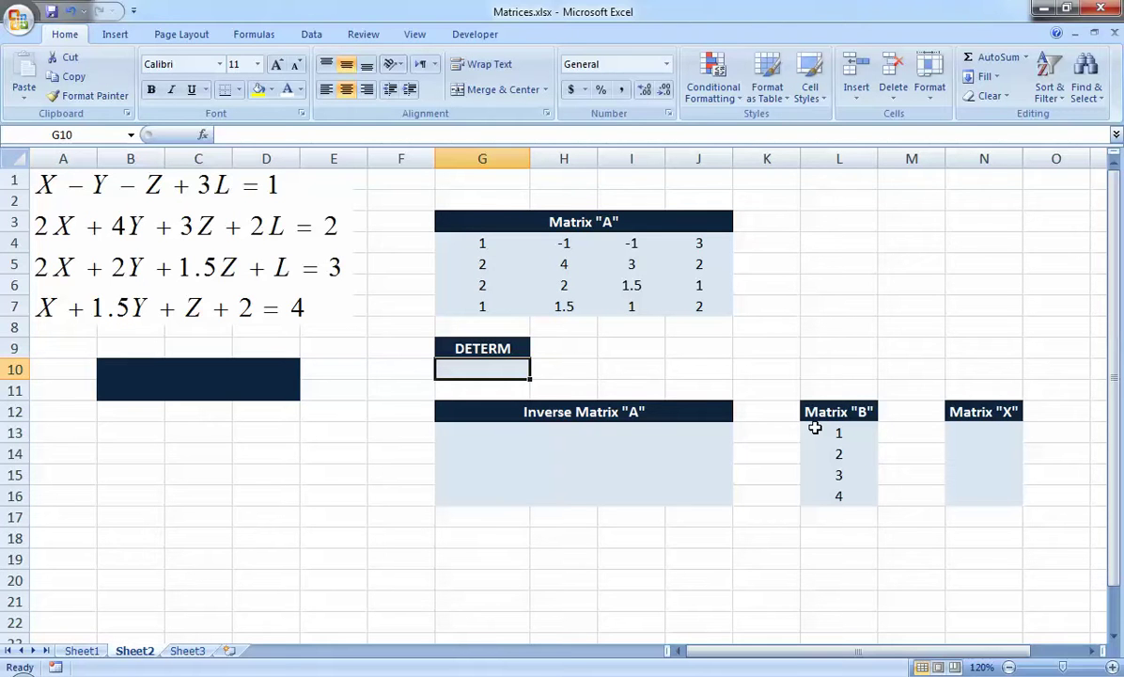
pyautogui.write('=')
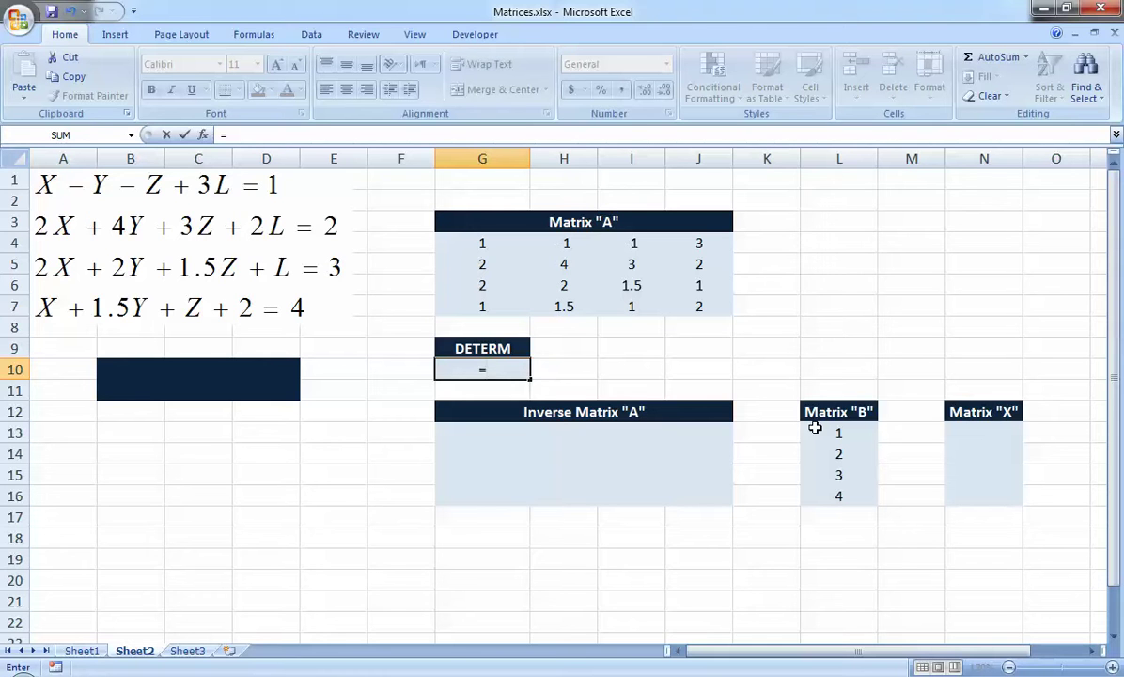
# Step: Enter =MDETERM(G4:J7) in G10, giving a determinant of -0.5
pyautogui.write('M')
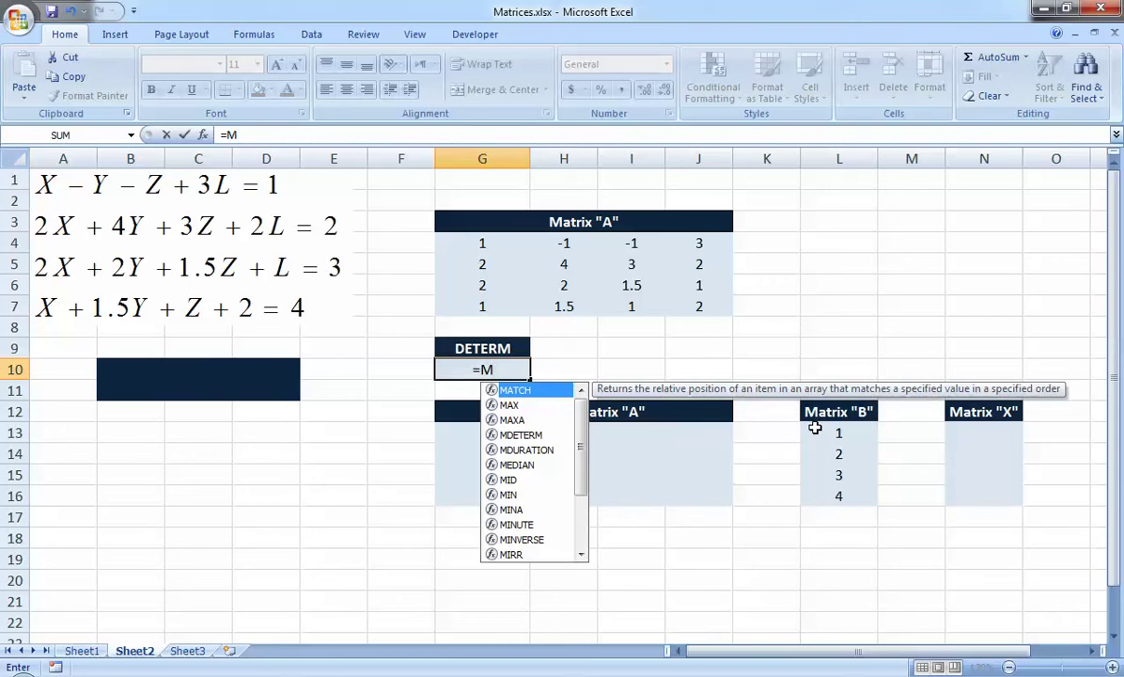
pyautogui.write('DETERM')
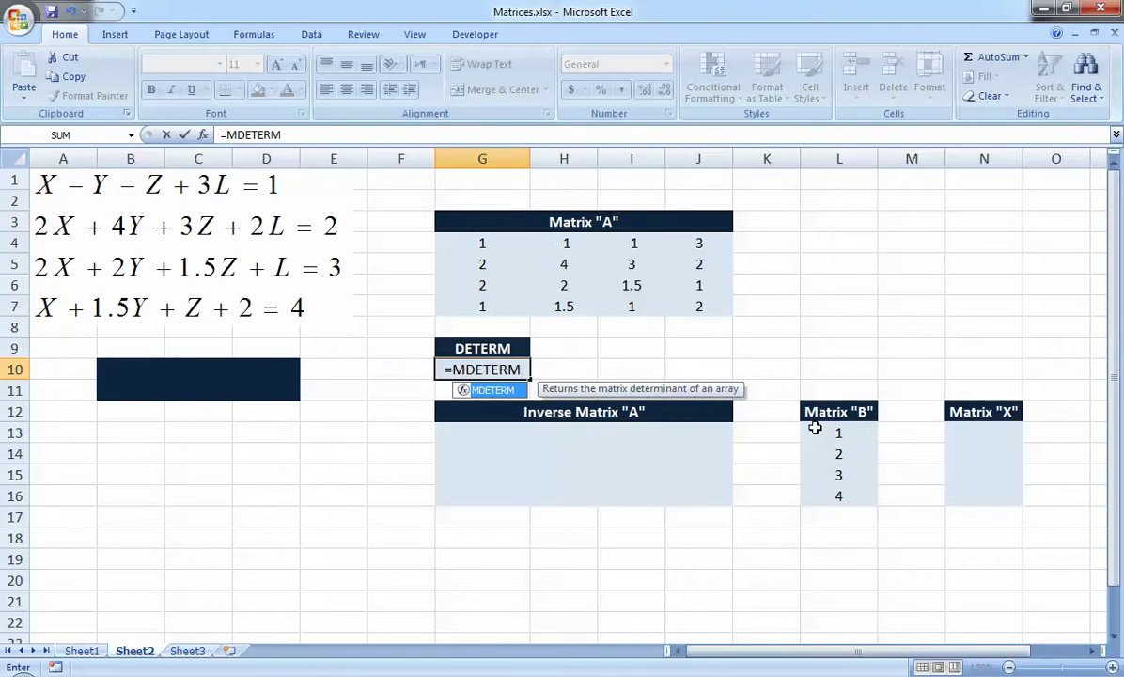
pyautogui.write('(')
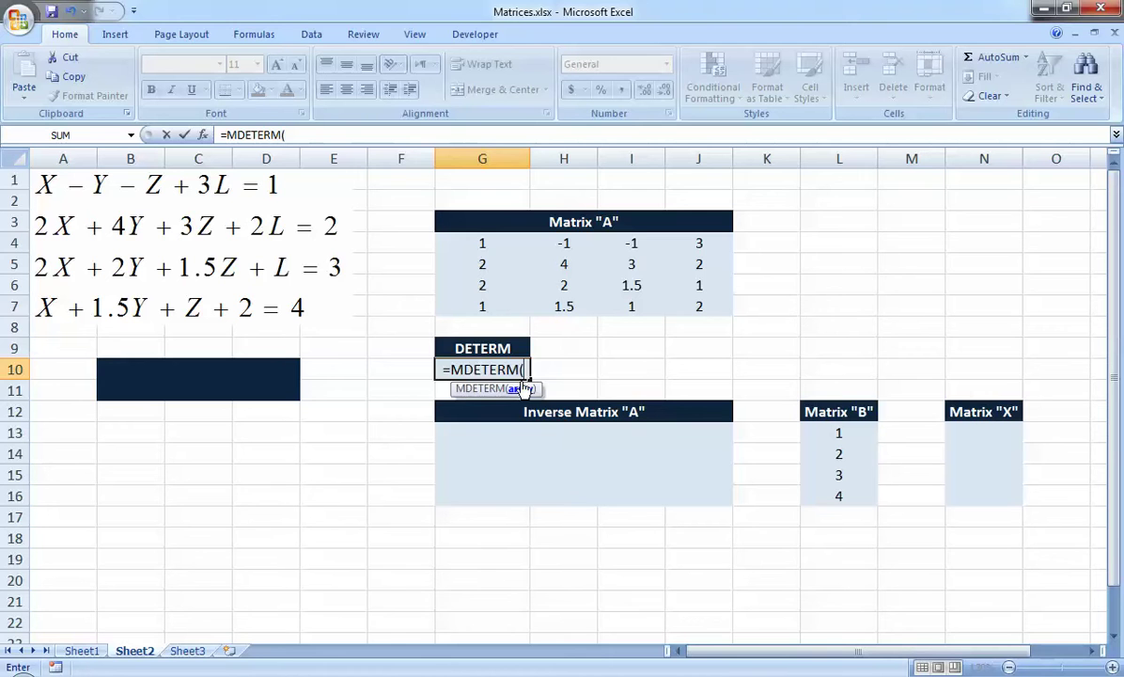
pyautogui.moveTo(483, 239); pyautogui.dragTo(683, 301)
pyautogui.write(')')
pyautogui.press('Return')
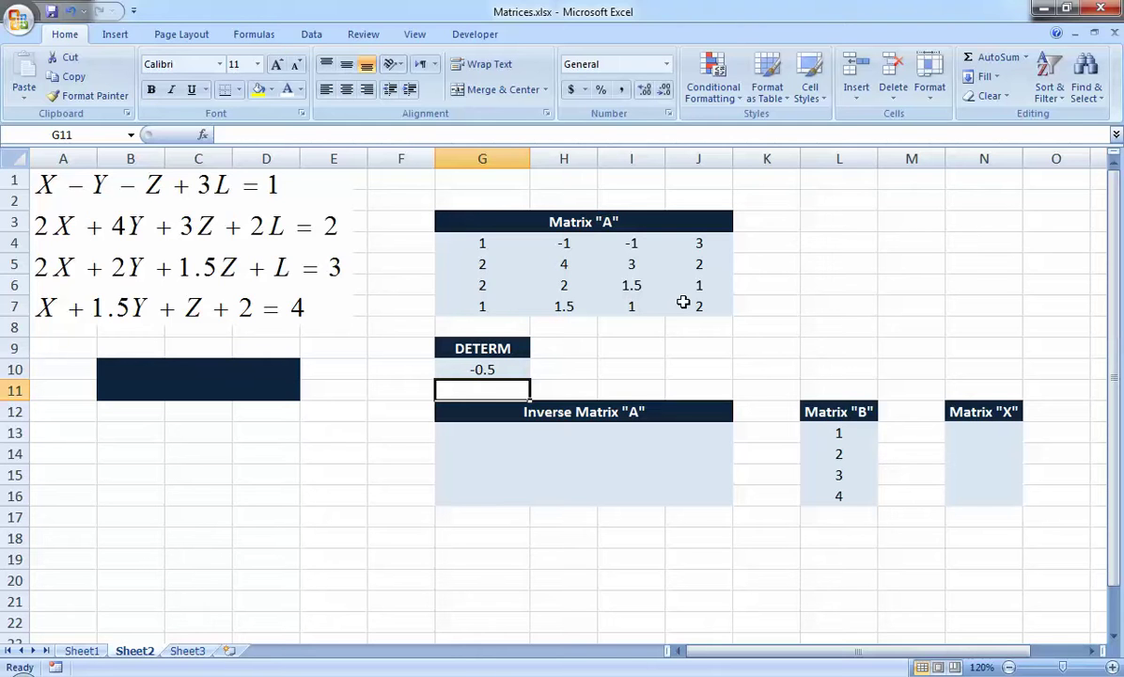
pyautogui.press('Down')
pyautogui.press('Down')
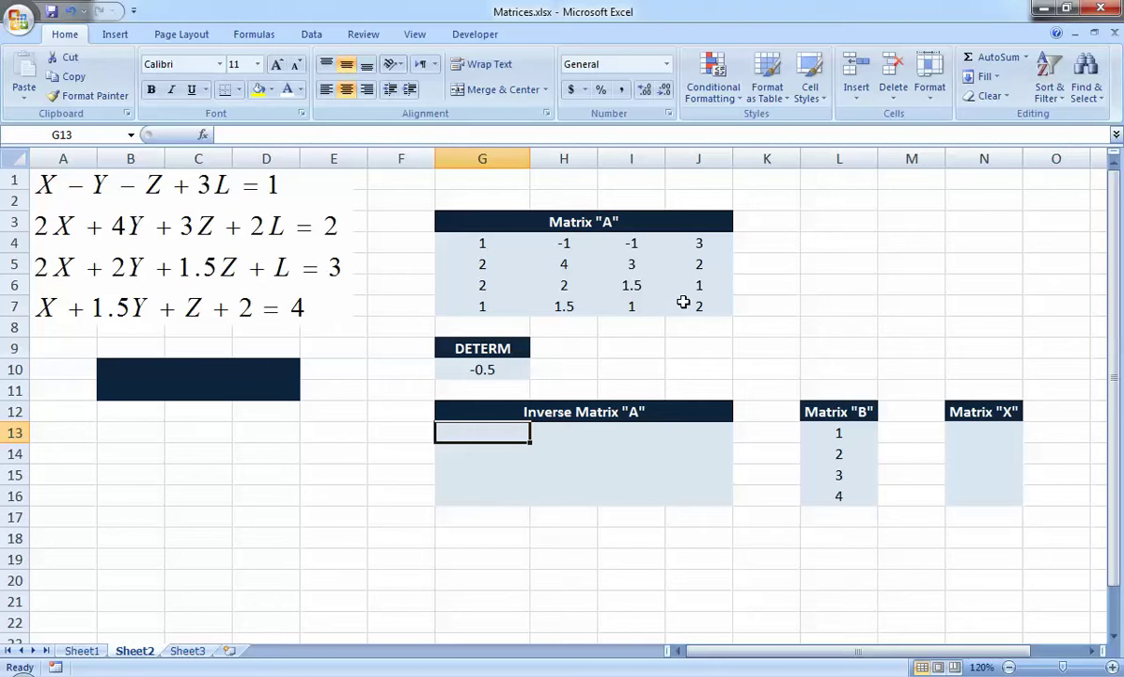
# Step: With G13:J16 selected, enter =MINVERSE(G4:J7) for the inverse of Matrix A
pyautogui.moveTo(512, 425); pyautogui.dragTo(715, 486)
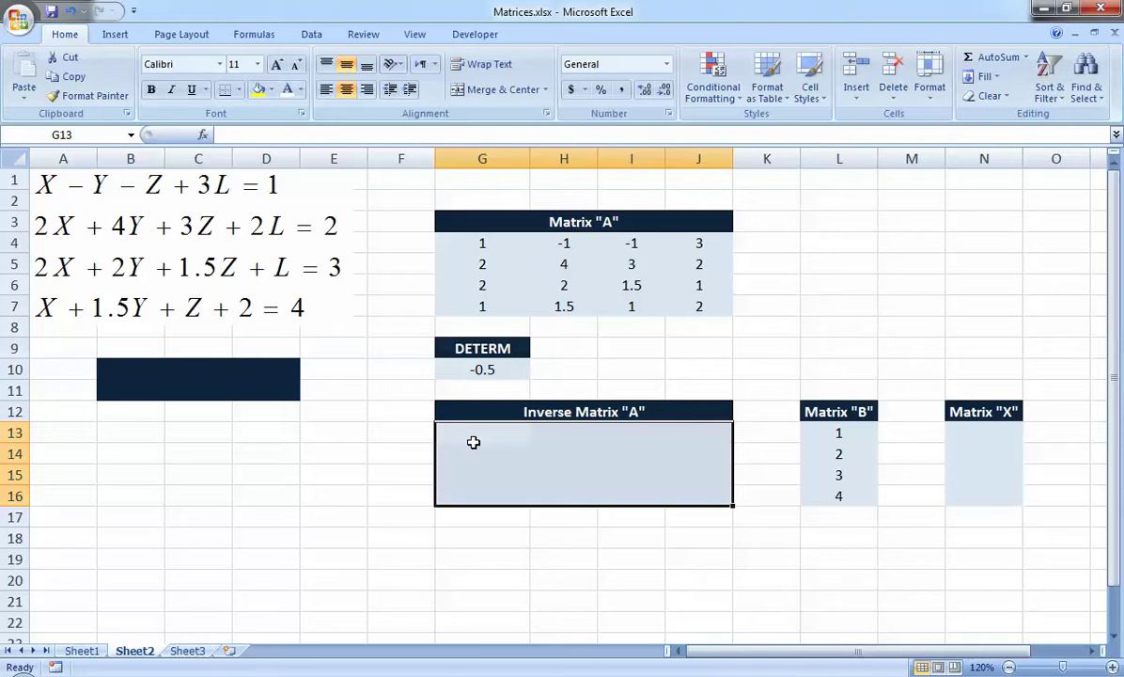
pyautogui.write('=')
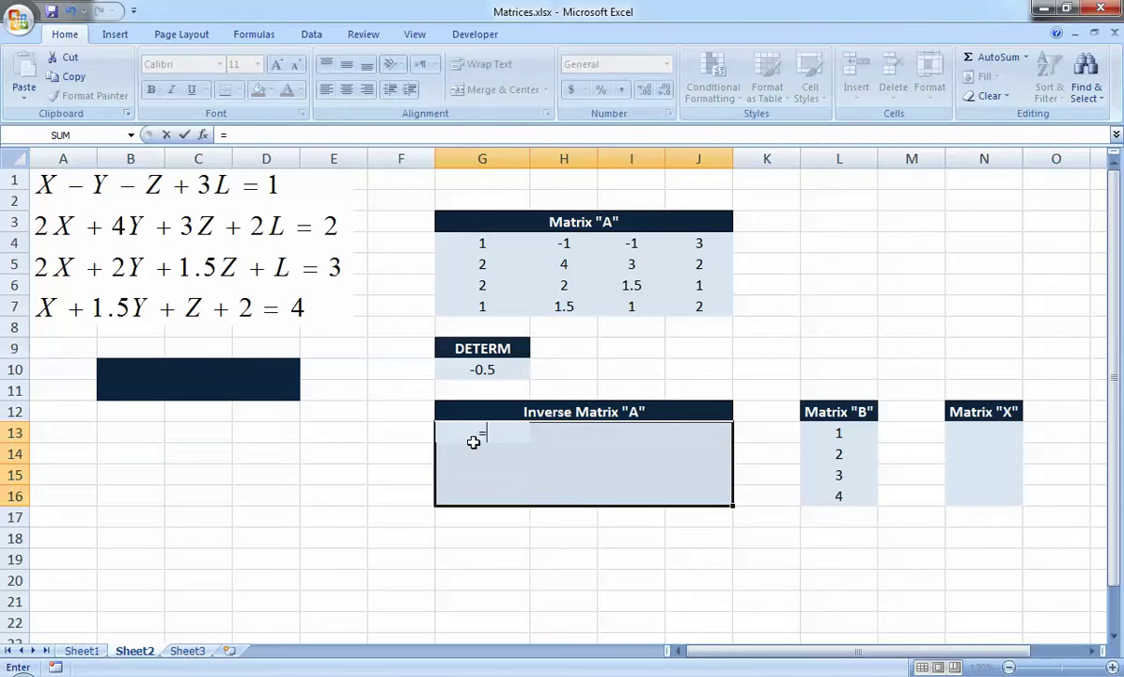
pyautogui.write('M')
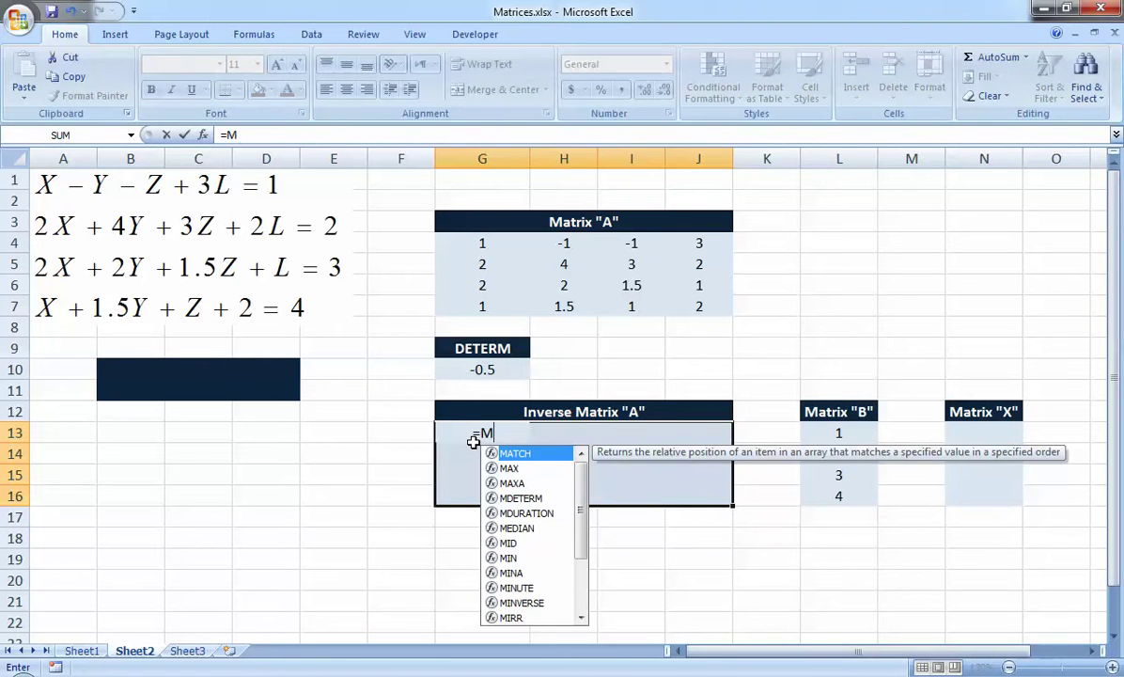
pyautogui.write('INV')
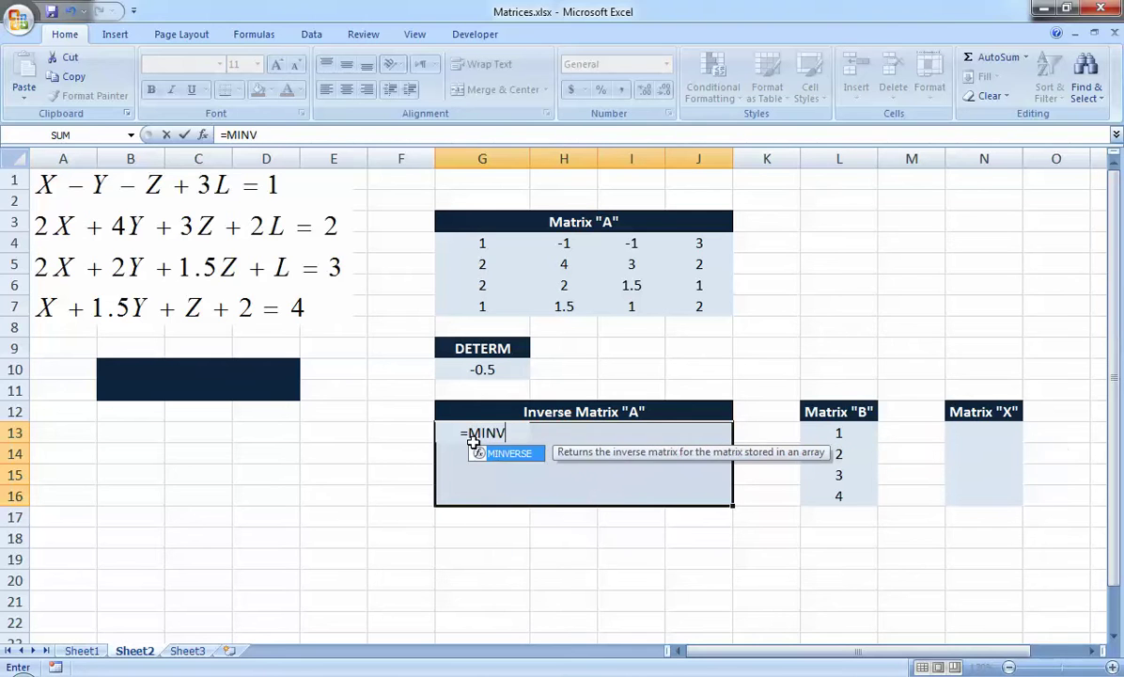
pyautogui.write('ERSER')
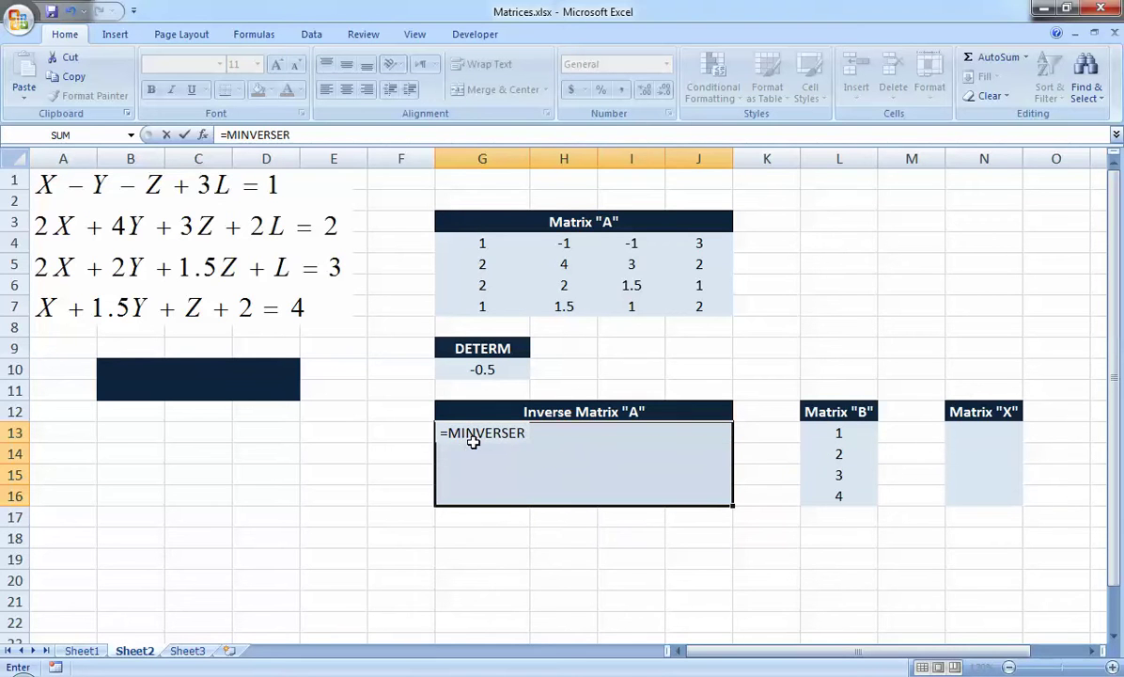
pyautogui.press('BackSpace')
pyautogui.write('(')
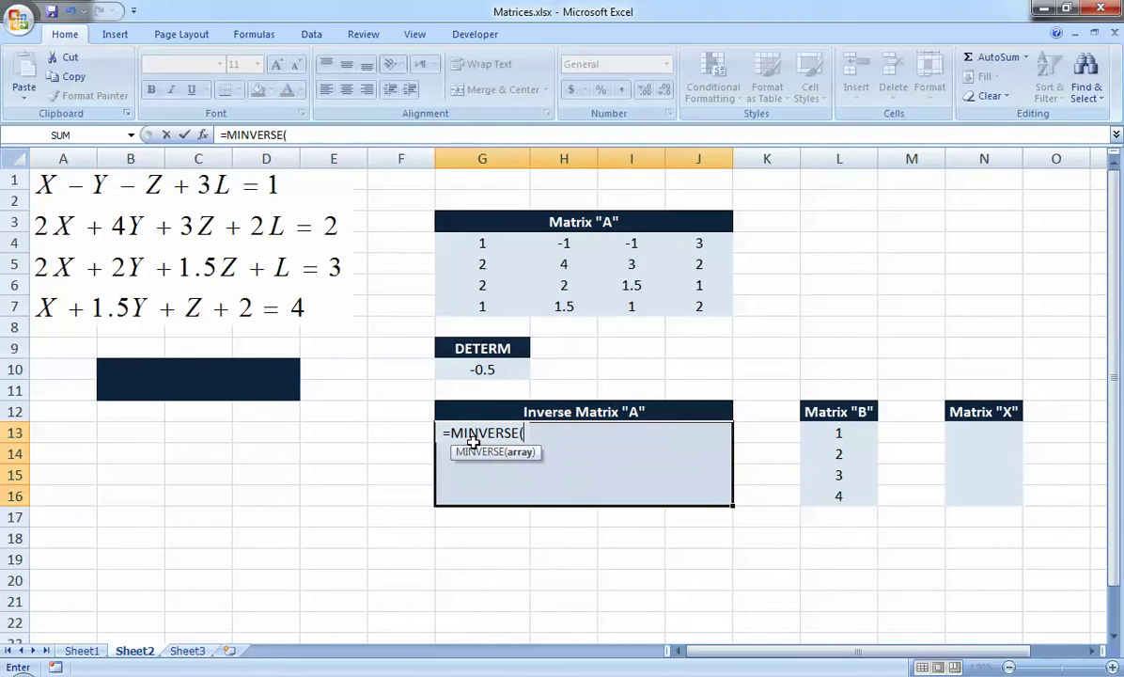
pyautogui.moveTo(490, 241); pyautogui.dragTo(686, 306)
pyautogui.write(')')
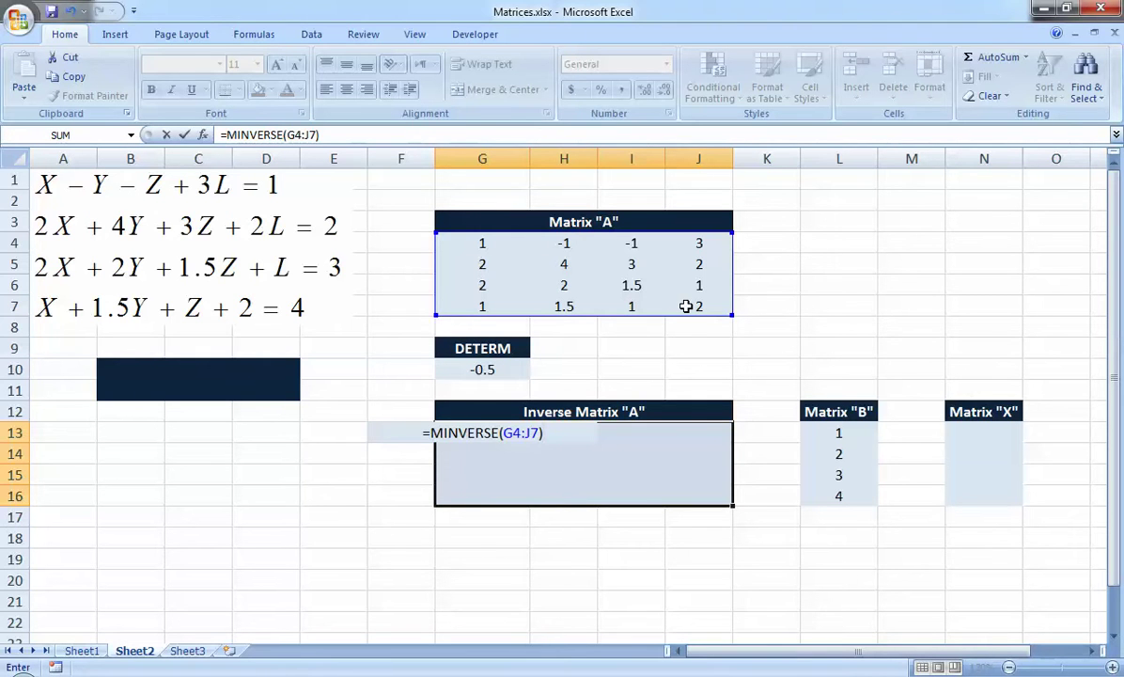
pyautogui.press('Return')
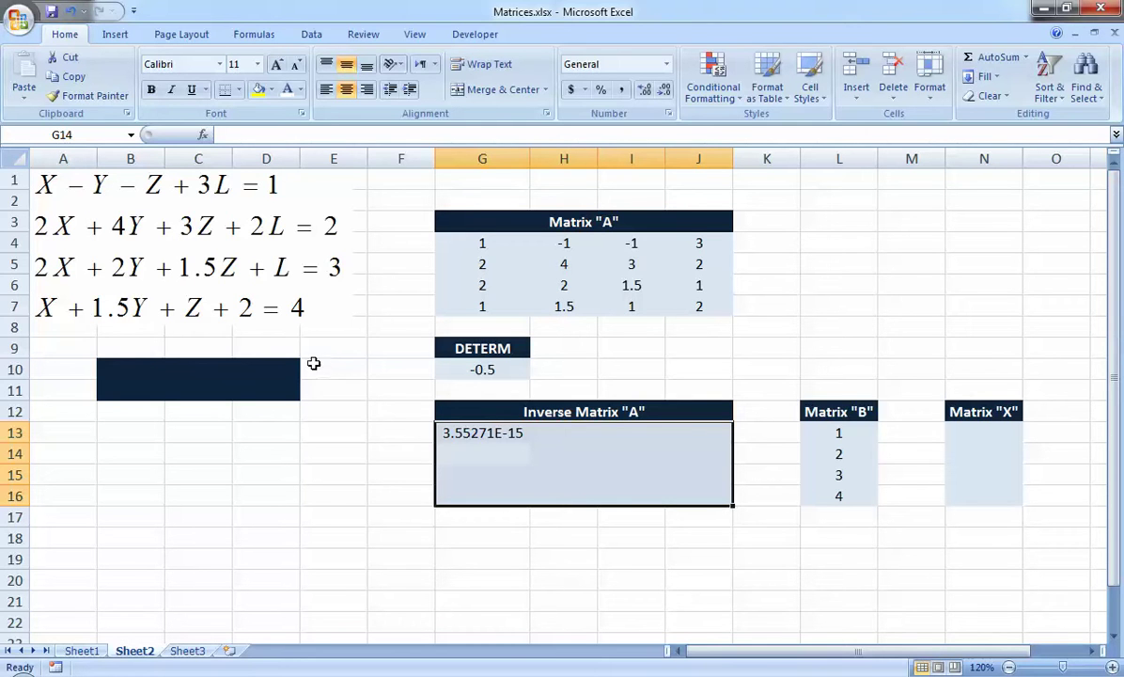
# Step: Re-enter =MINVERSE(G4:J7) across G13:J16 as an array formula with Ctrl+Shift+Enter
pyautogui.moveTo(288, 367); pyautogui.dragTo(154, 400)
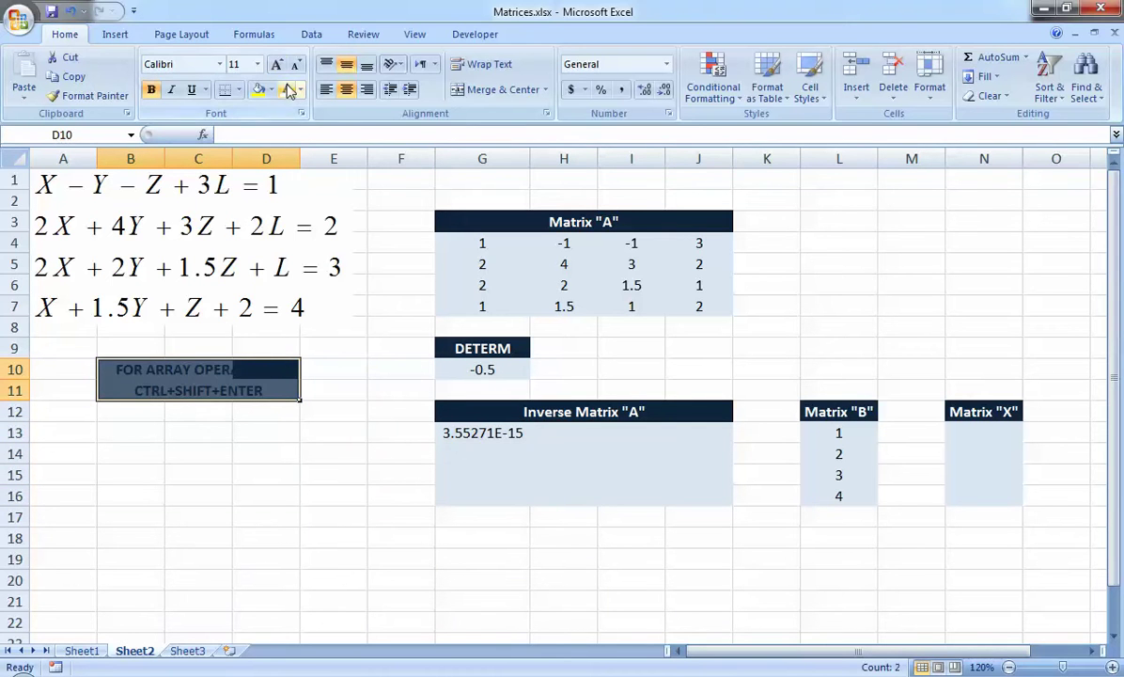
pyautogui.click(519, 434)
pyautogui.moveTo(520, 434); pyautogui.dragTo(689, 486)
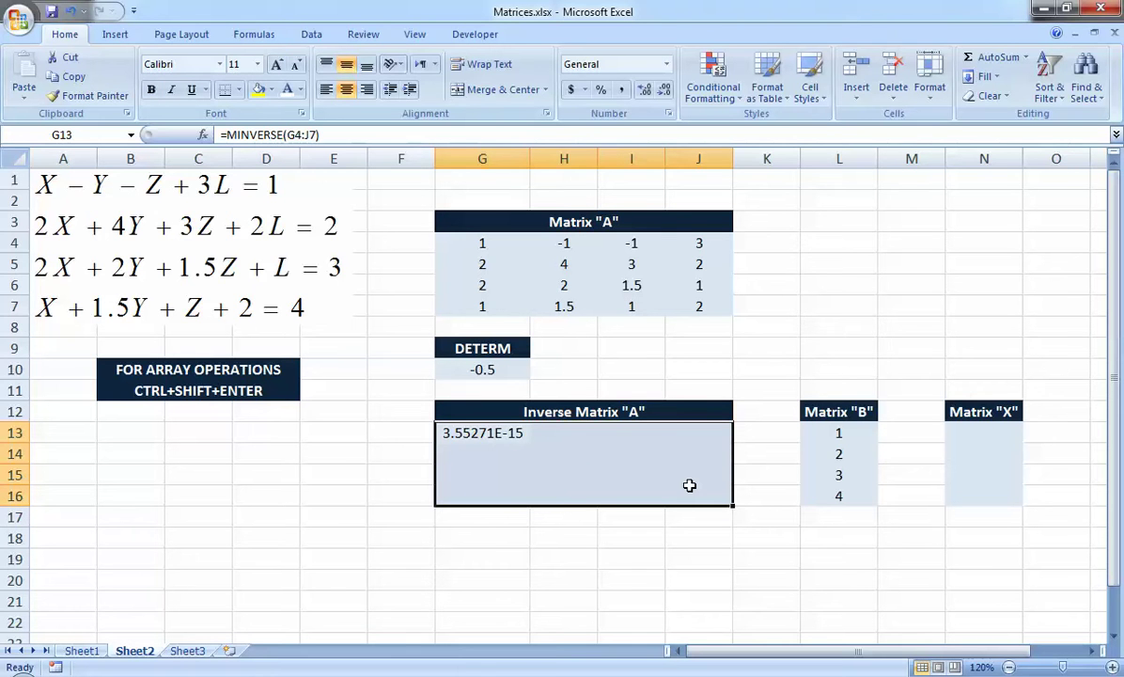
pyautogui.press('F2')
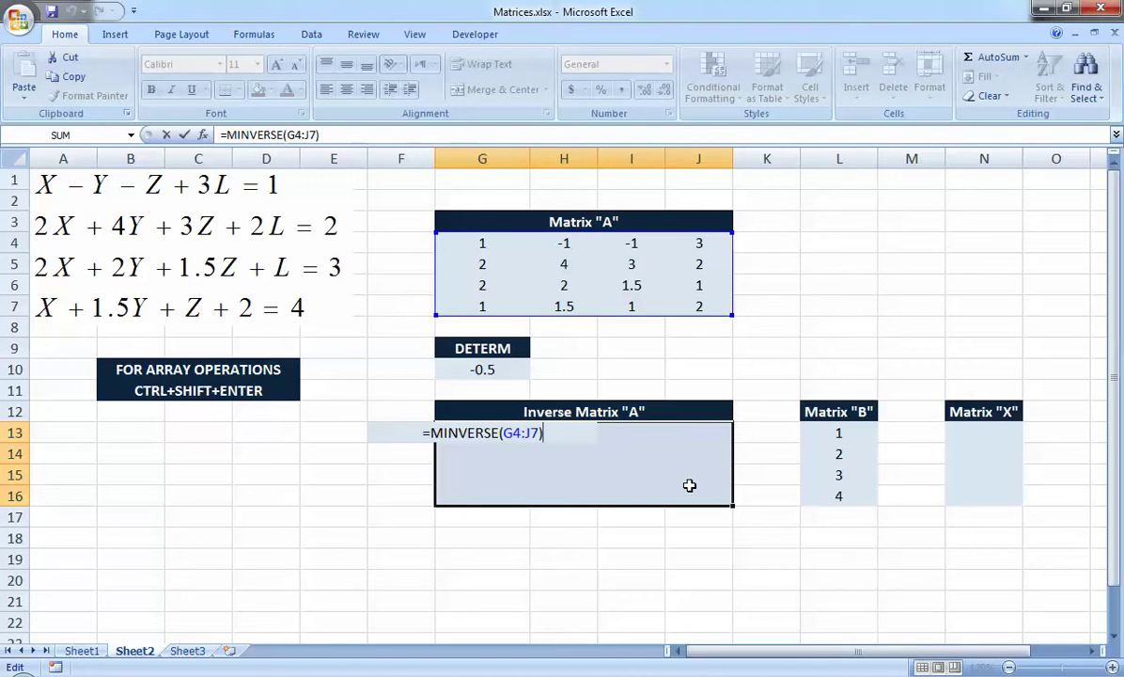
pyautogui.hotkey('ctrl', 'shift', 'Return')
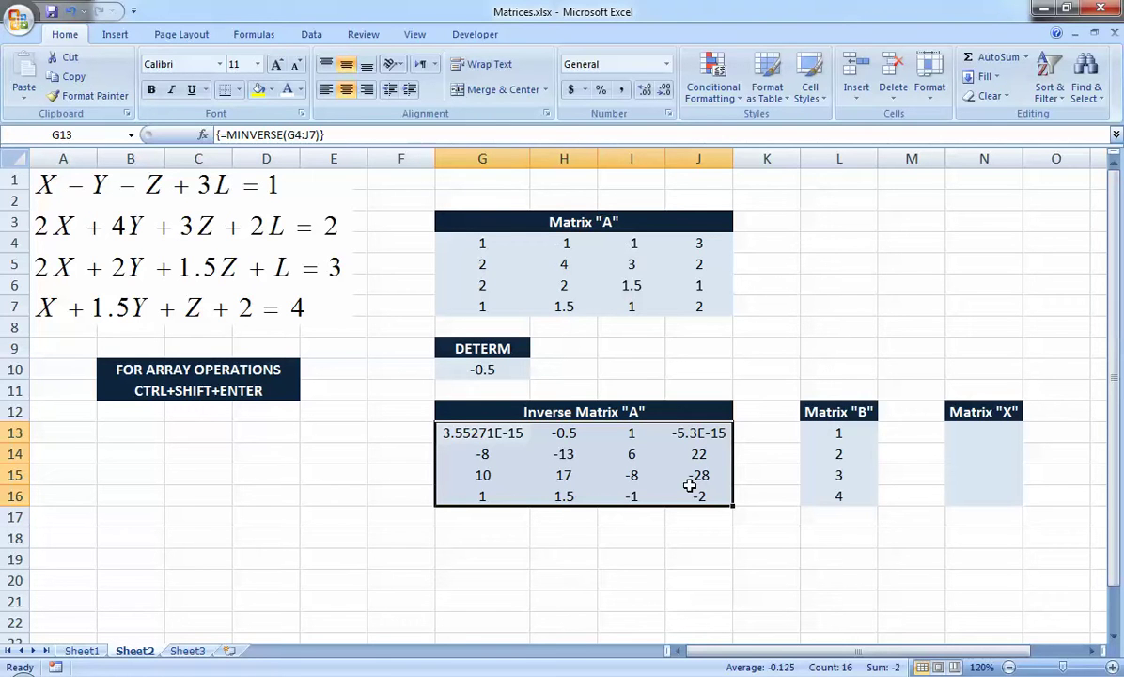
pyautogui.press('Right')
pyautogui.press('Right')
pyautogui.press('Right')
pyautogui.press('Right')
pyautogui.press('Right')
pyautogui.press('Right')
pyautogui.press('Right')
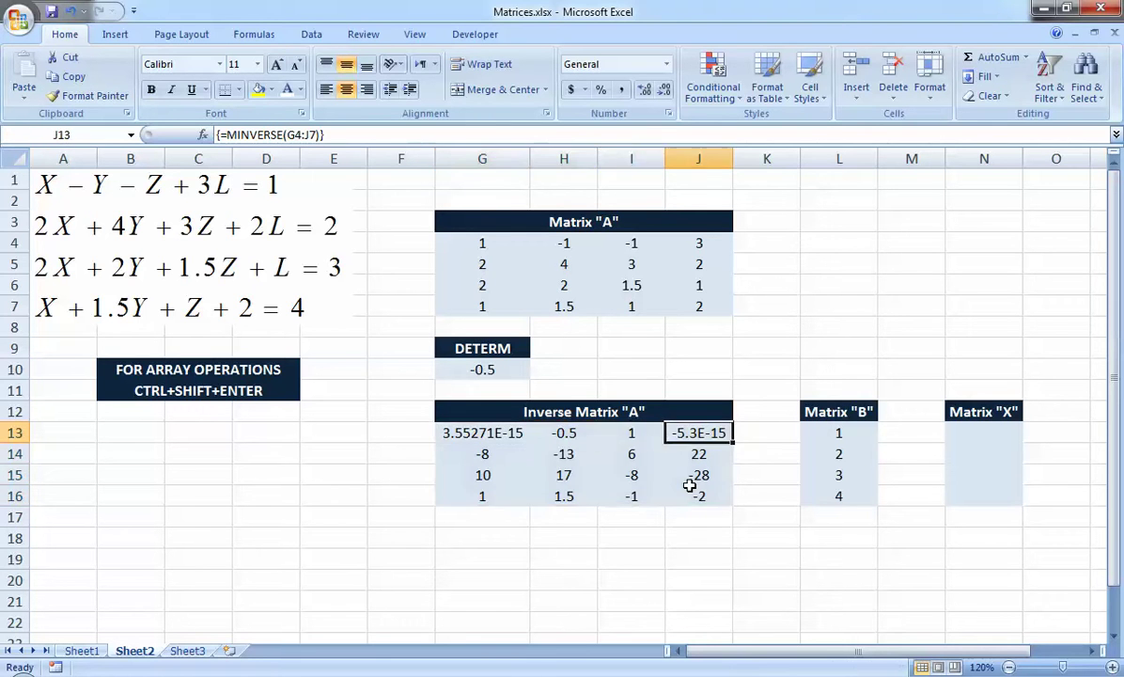
pyautogui.hotkey('shift', 'Down')
pyautogui.hotkey('shift', 'Down')
pyautogui.hotkey('shift', 'Down')
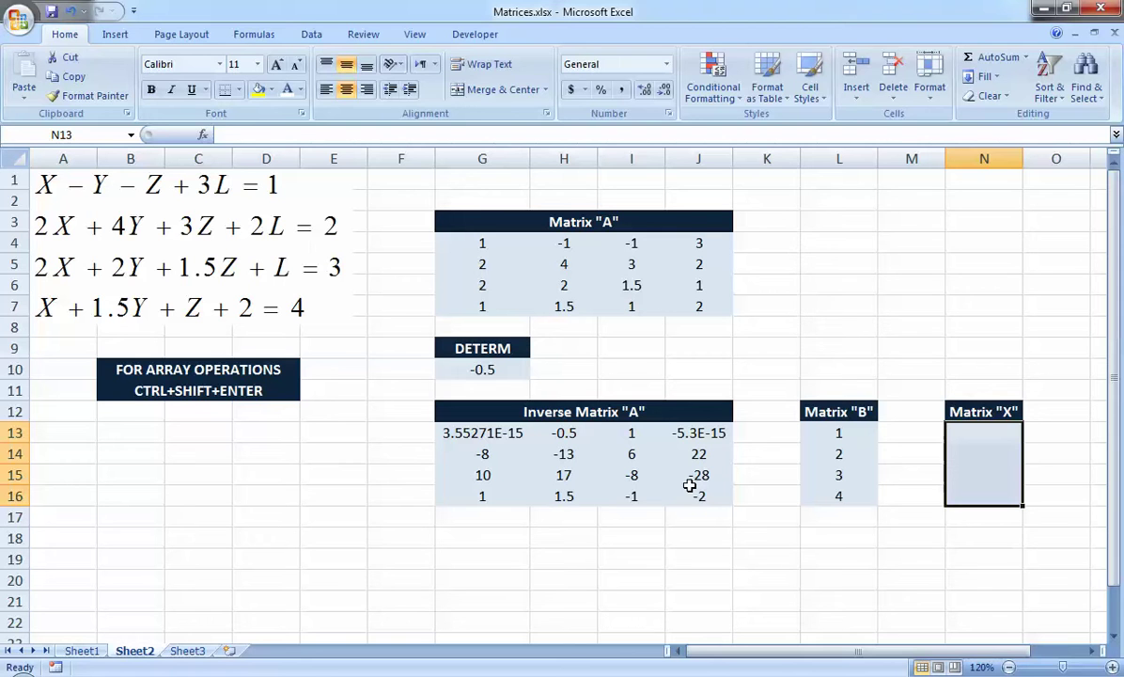
# Step: Array-enter =MMULT(G13:J16,L13:L16) in N13:N16, giving Matrix X as 2, 72, -92, -7
pyautogui.write('=')
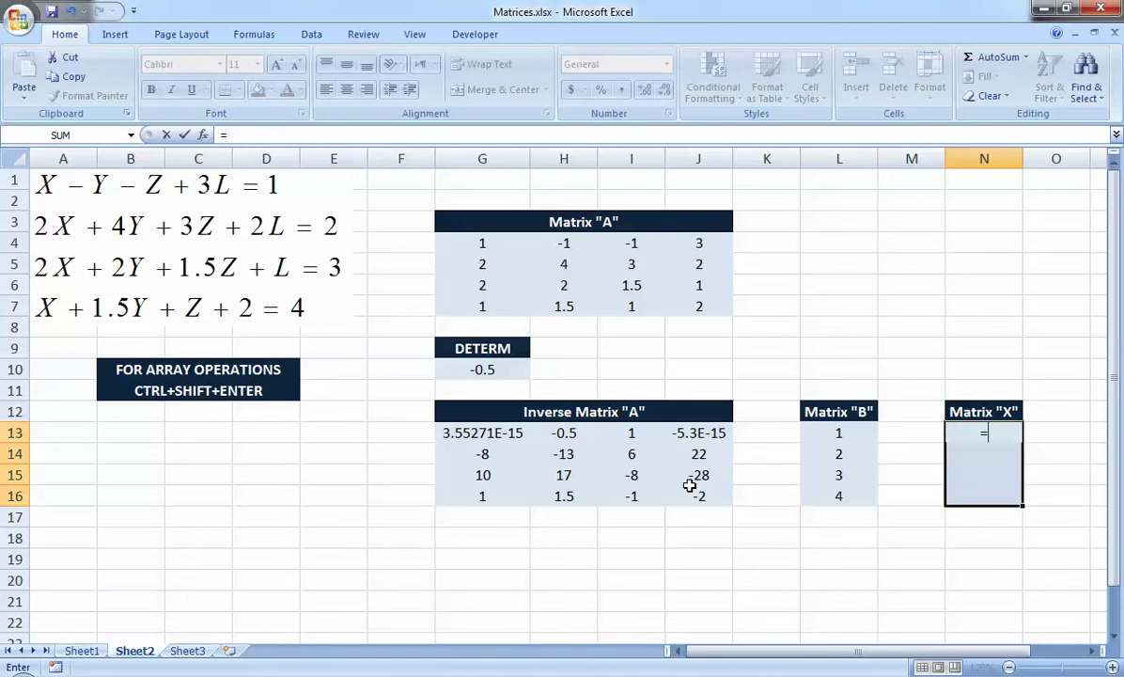
pyautogui.write('MMULT(')
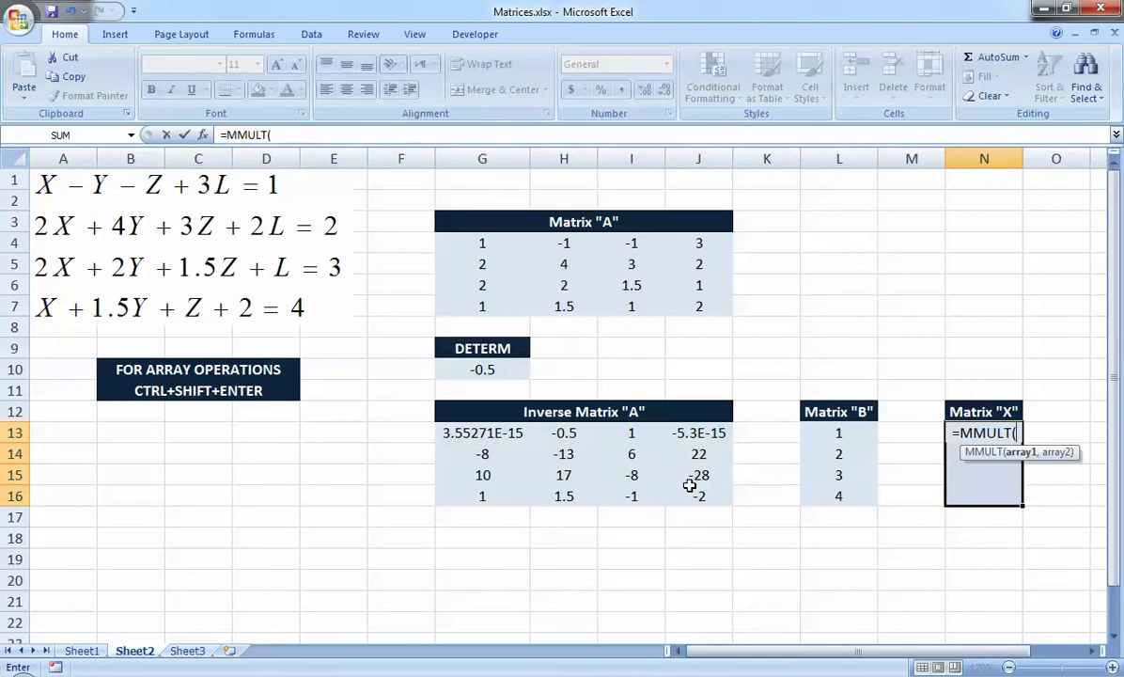
pyautogui.moveTo(496, 438); pyautogui.dragTo(693, 499)
pyautogui.write(',')
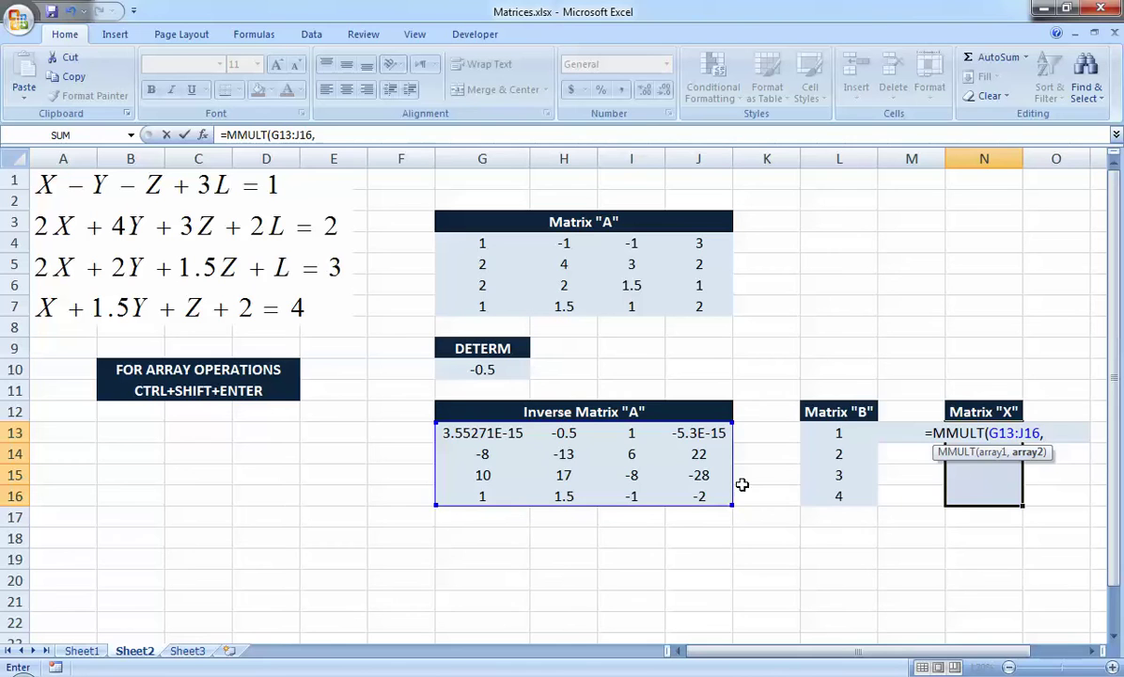
pyautogui.moveTo(828, 432); pyautogui.dragTo(828, 497)
pyautogui.write(')')
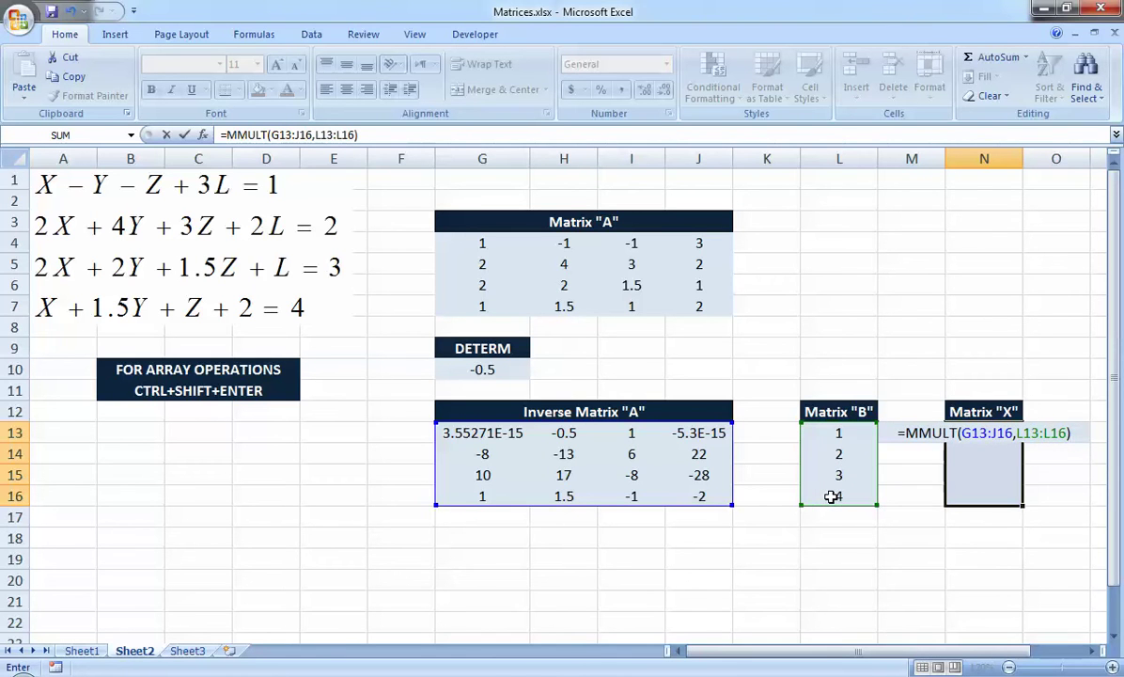
pyautogui.hotkey('ctrl', 'shift', 'Return')
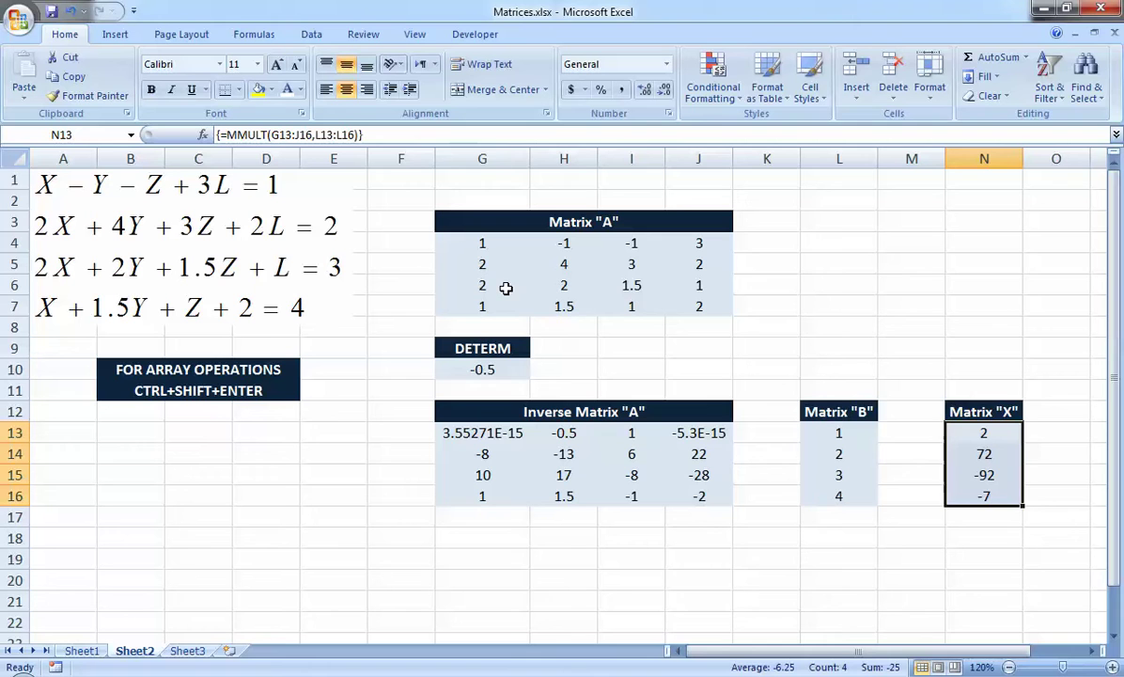
pyautogui.click(611, 337)
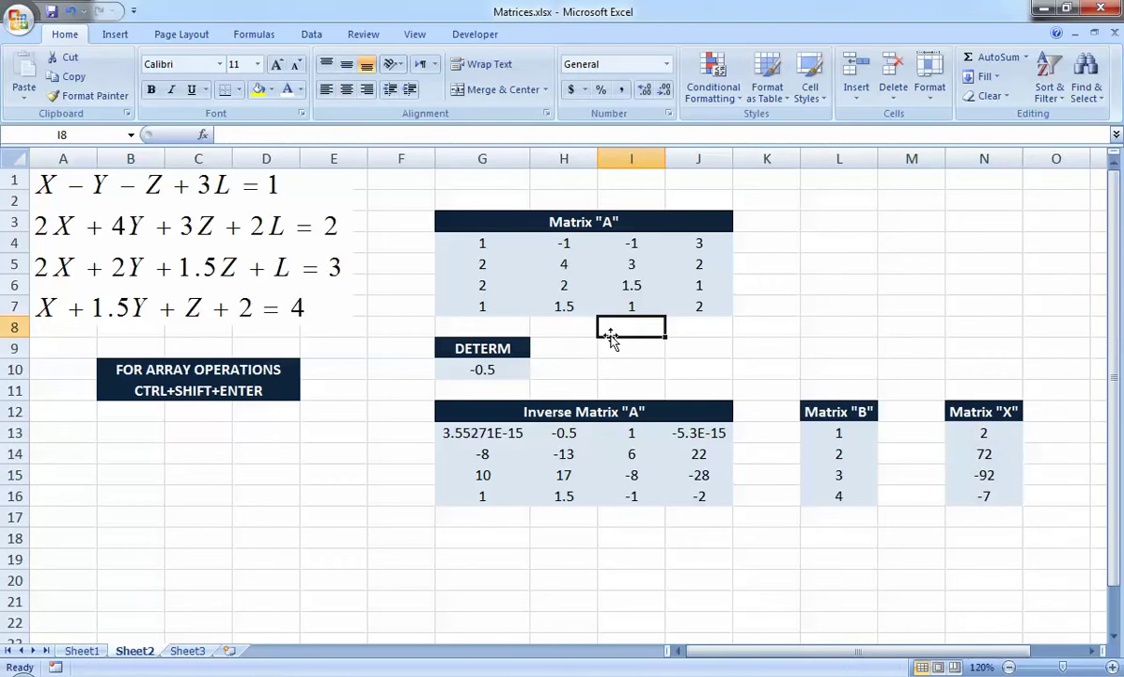
pyautogui.press('Left')
pyautogui.press('Left')
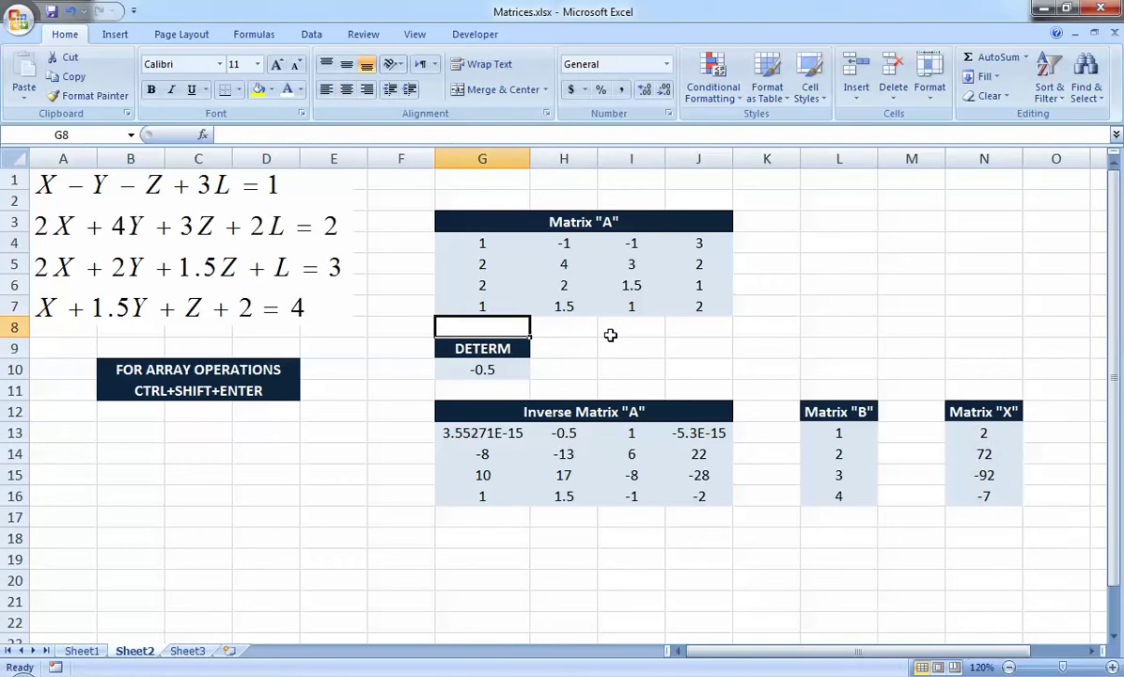
pyautogui.press('Up')
pyautogui.press('Up')
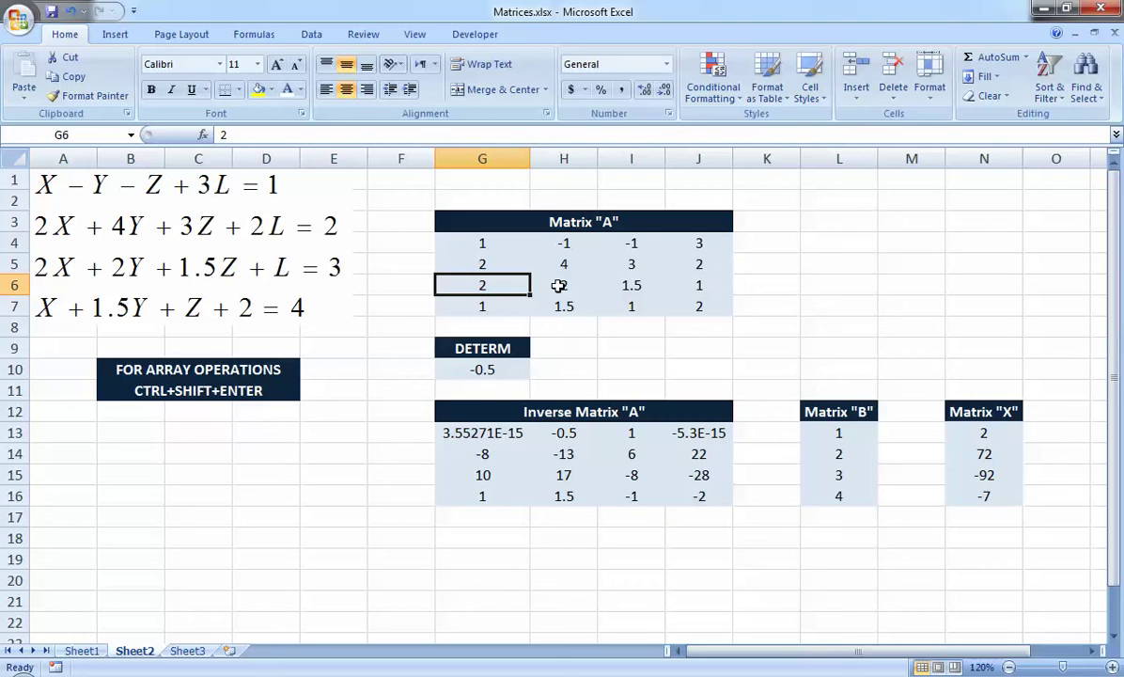
pyautogui.write('1')
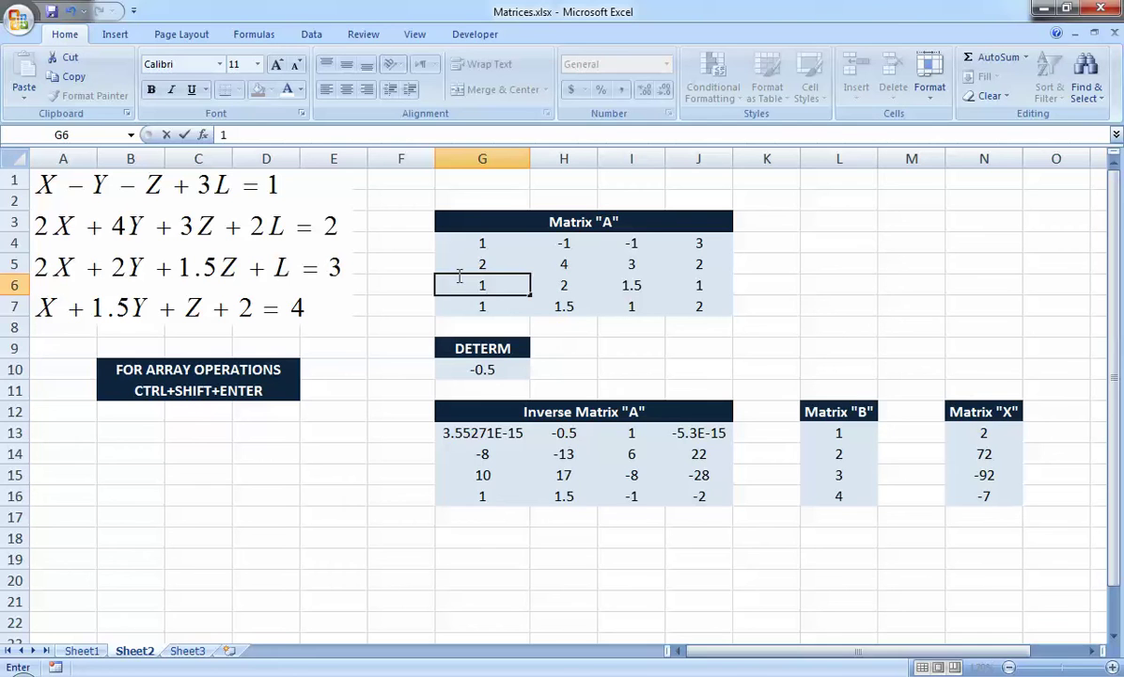
pyautogui.press('Return')
pyautogui.click(496, 369)
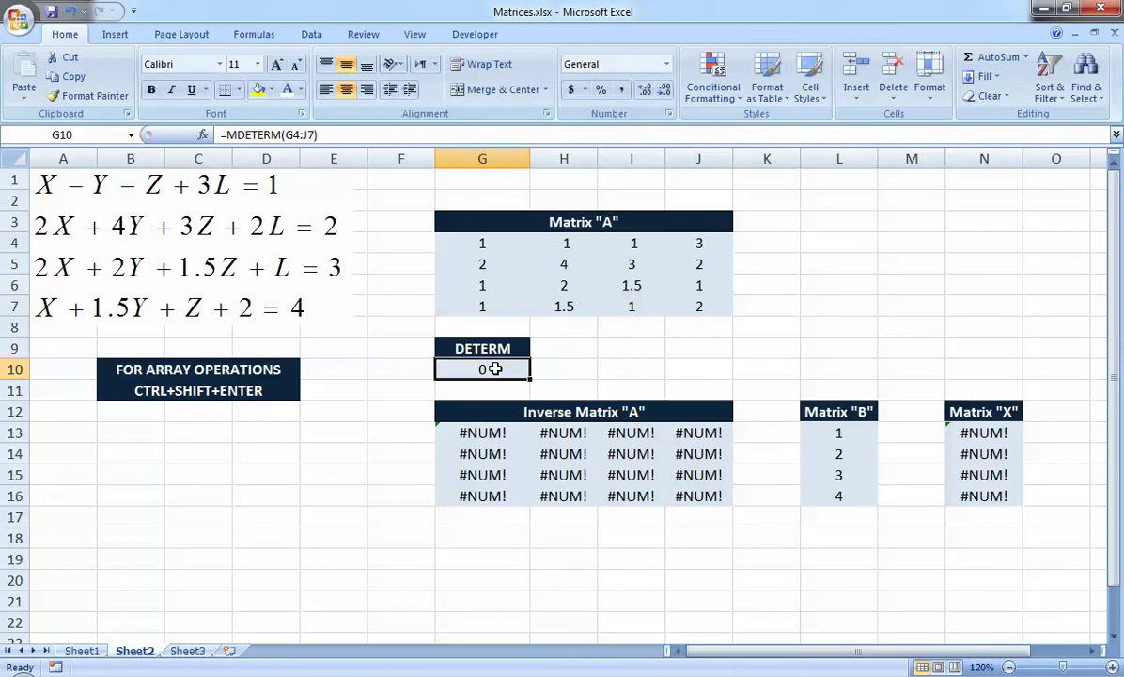
pyautogui.moveTo(494, 433); pyautogui.dragTo(717, 499)
pyautogui.moveTo(985, 432); pyautogui.dragTo(991, 498)
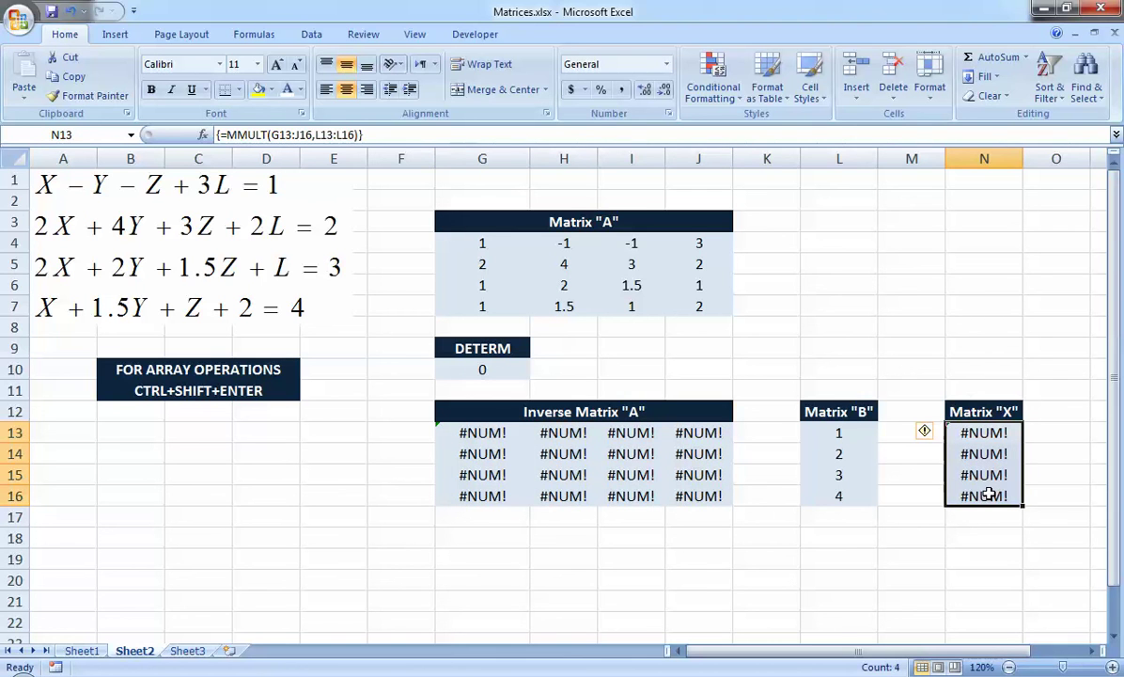
pyautogui.click(783, 352)
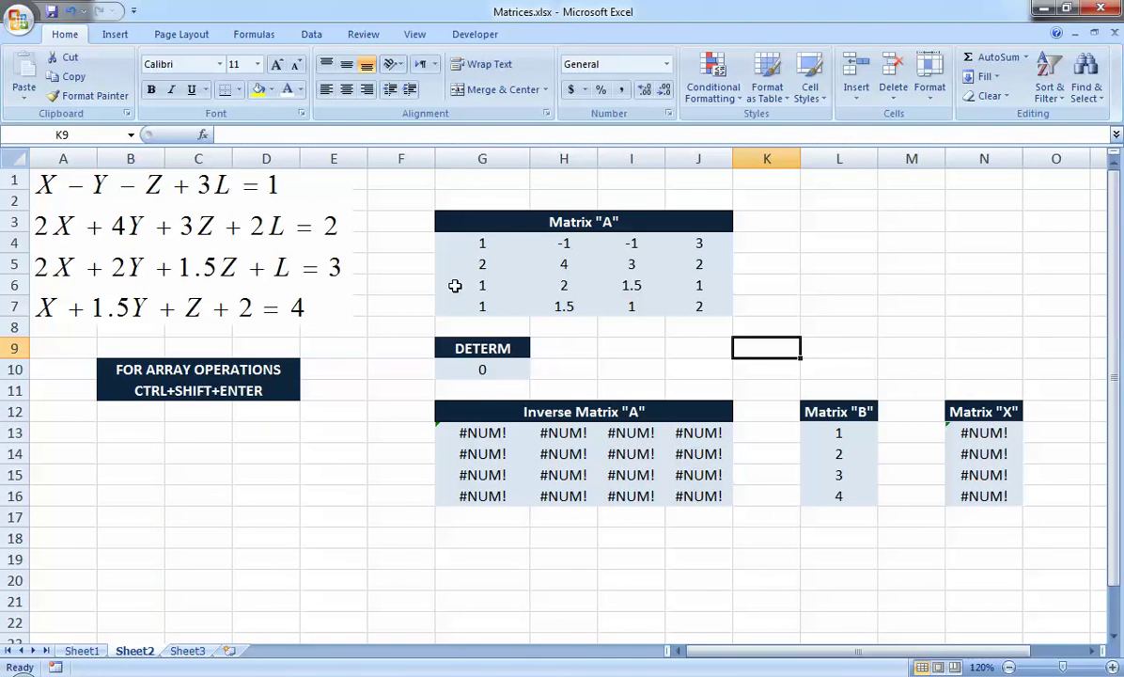
pyautogui.click(462, 282)
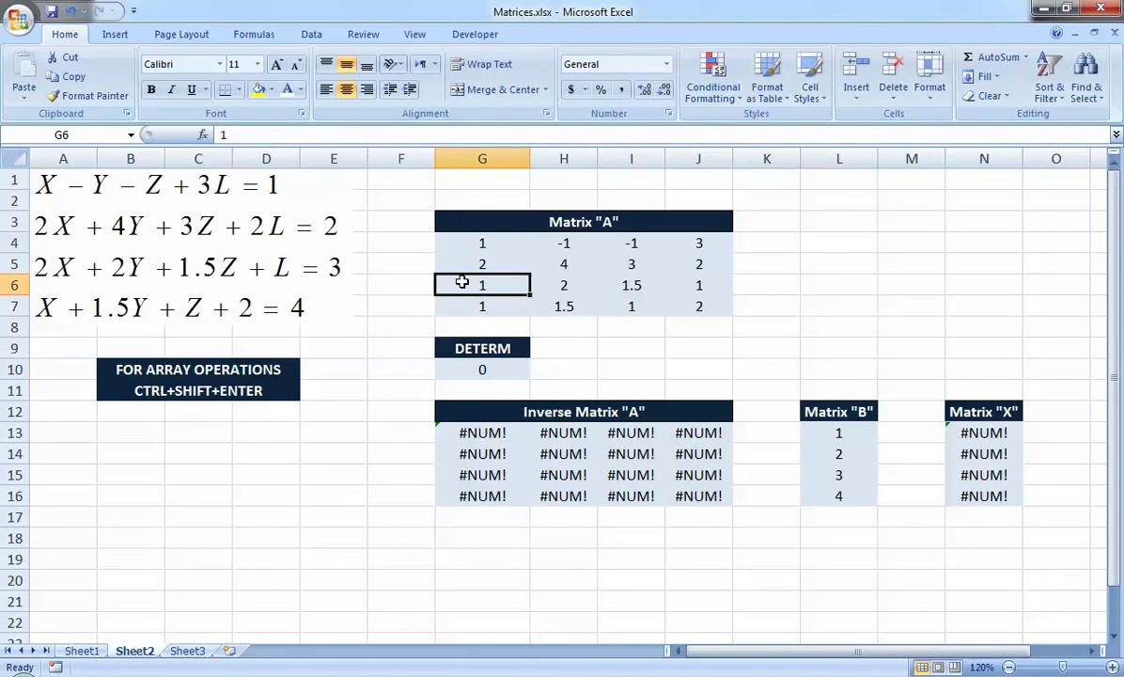
pyautogui.write('2')
pyautogui.press('Return')
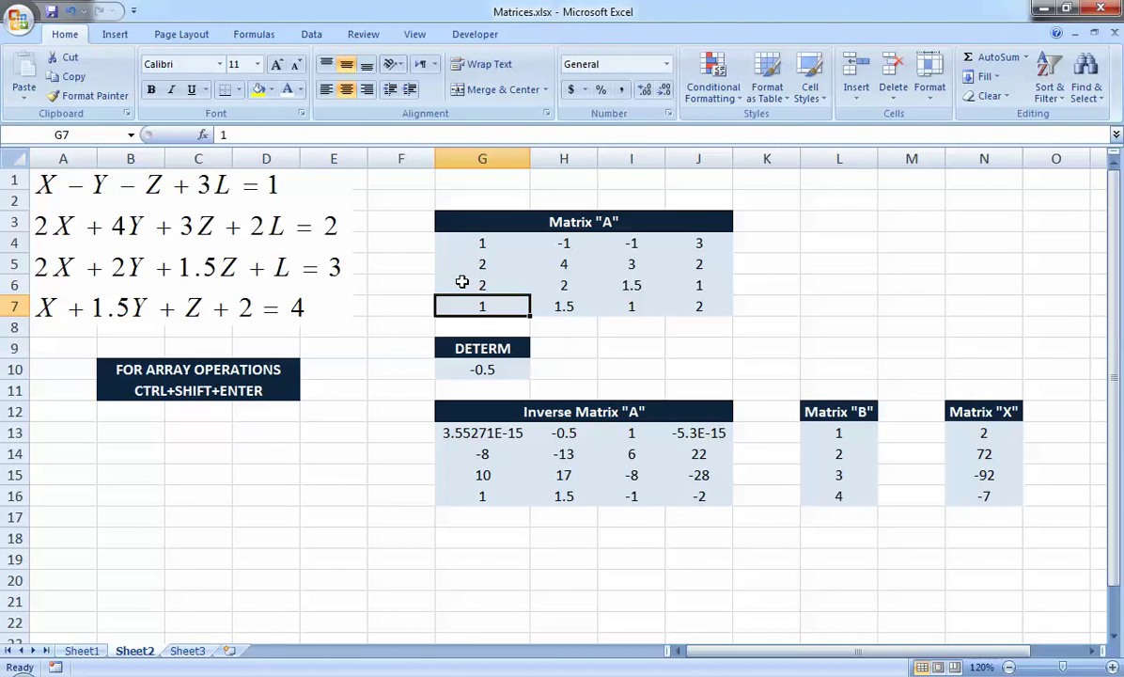
pyautogui.moveTo(281, 372); pyautogui.dragTo(126, 391)
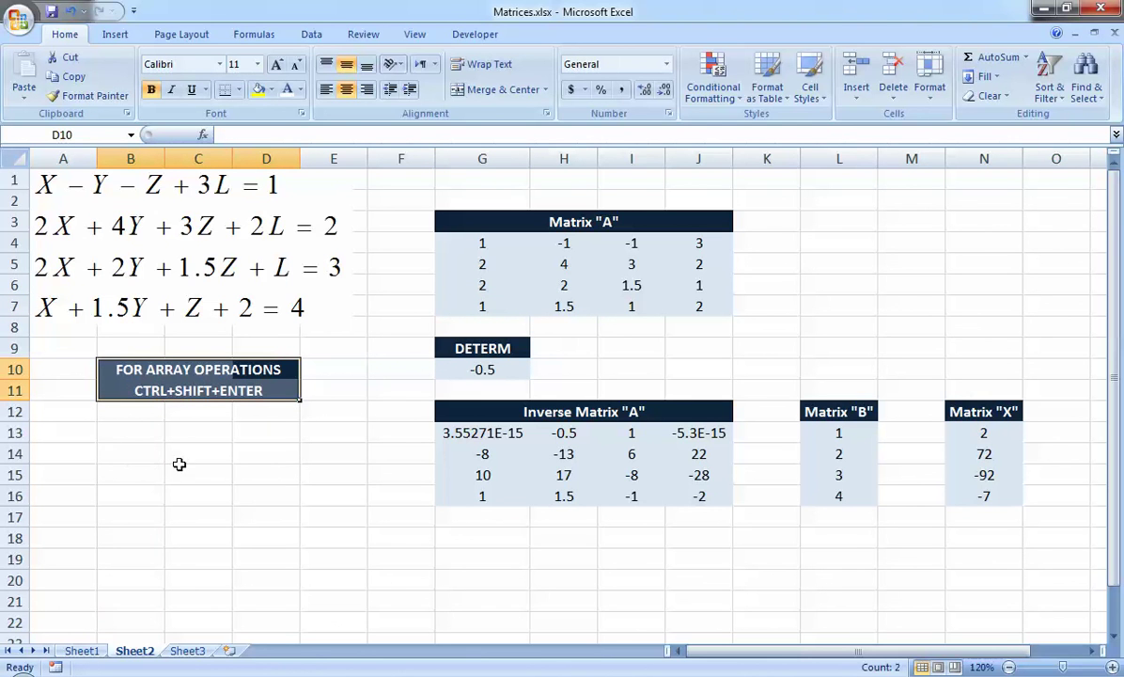